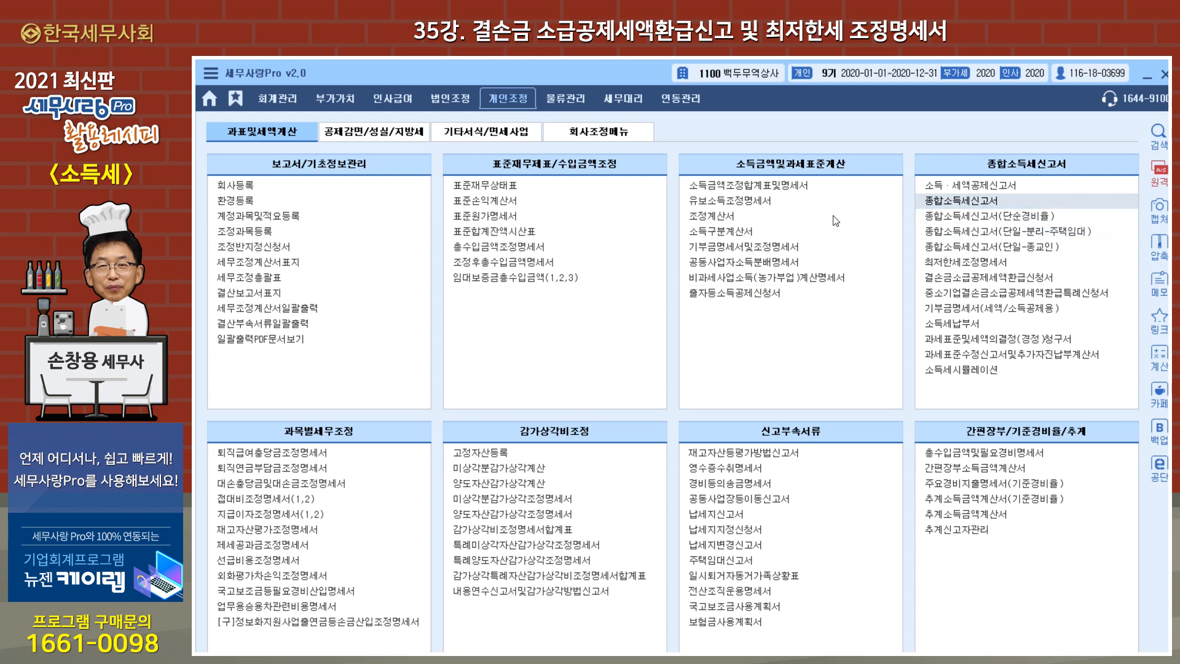
Review the 세액감면(면제)신청서 and the 세액공제신청서, closing each form after checking its reduction or credit amounts
click(367, 134)
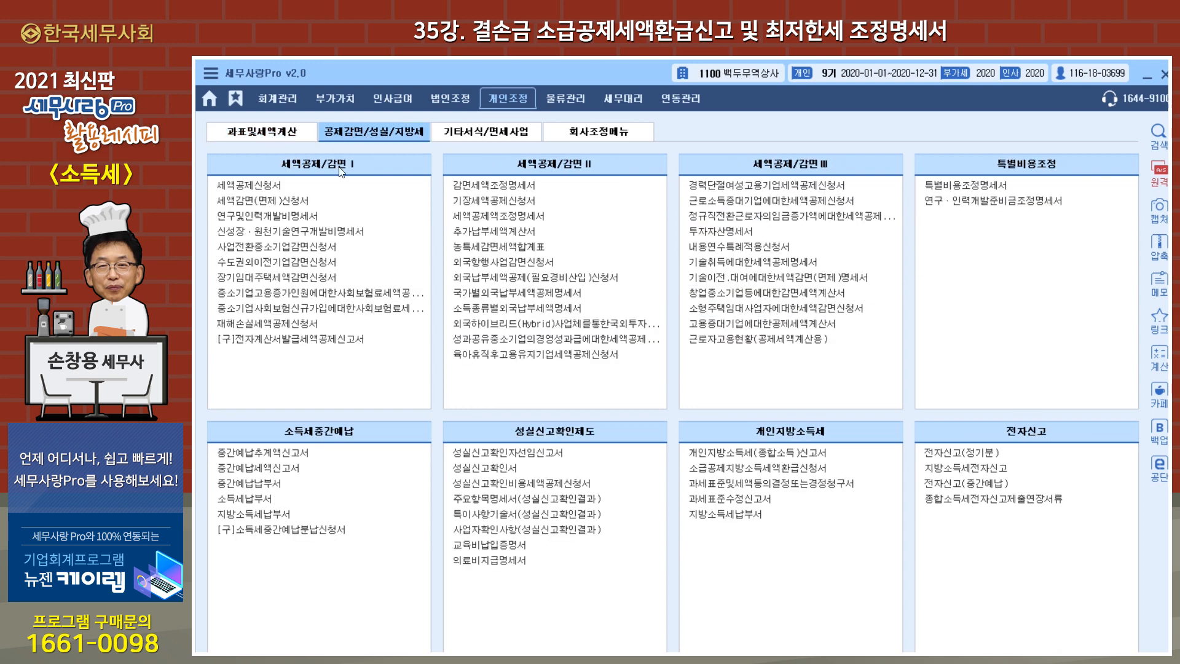
click(285, 201)
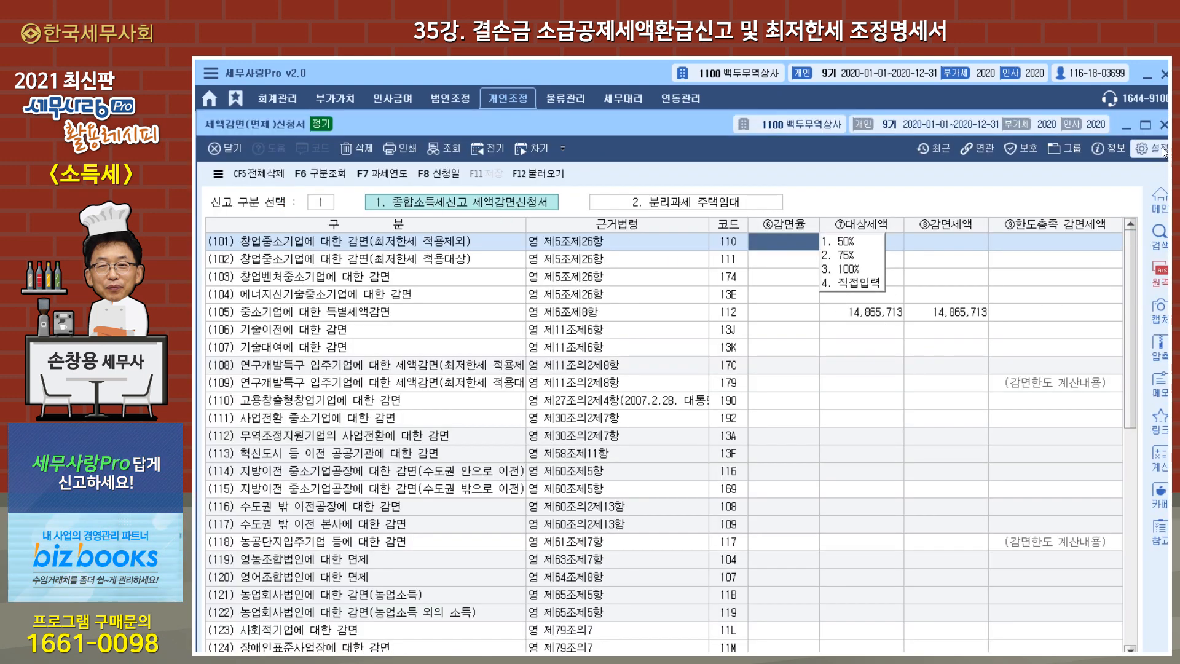
click(1164, 126)
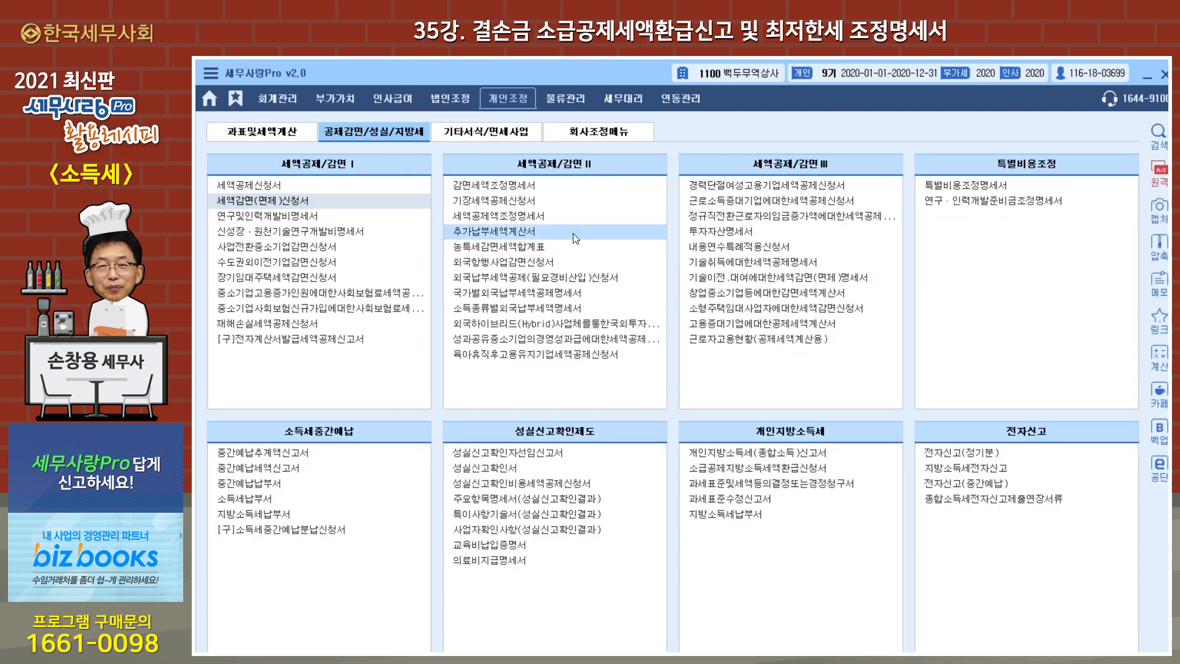
click(261, 185)
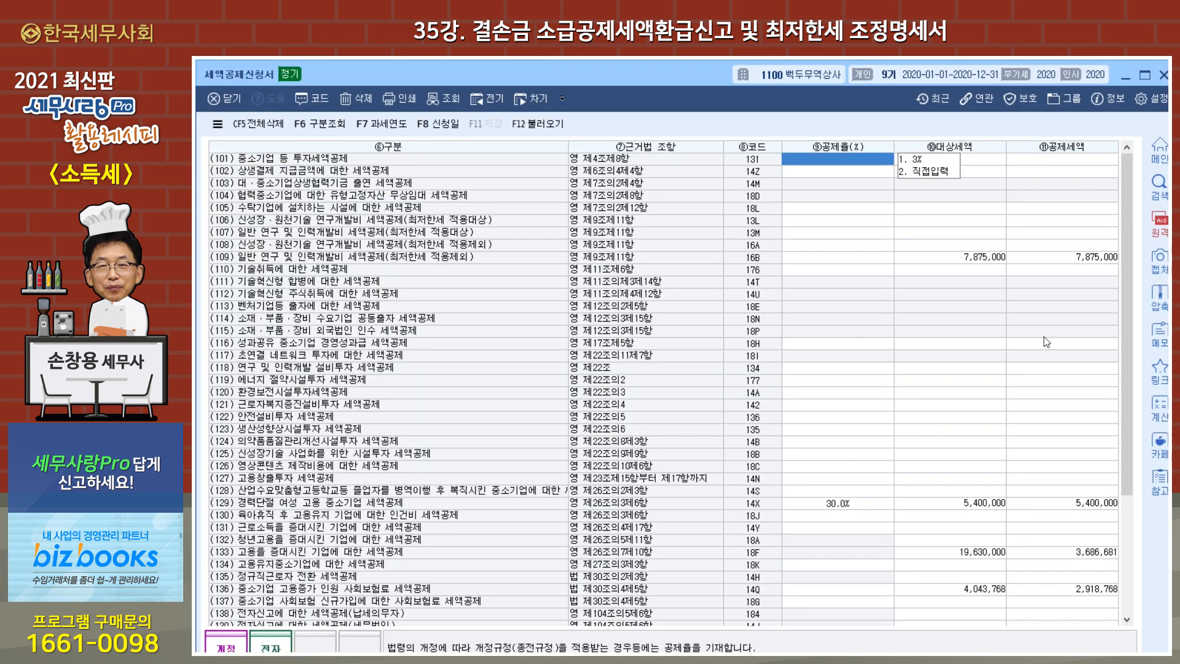
click(1163, 75)
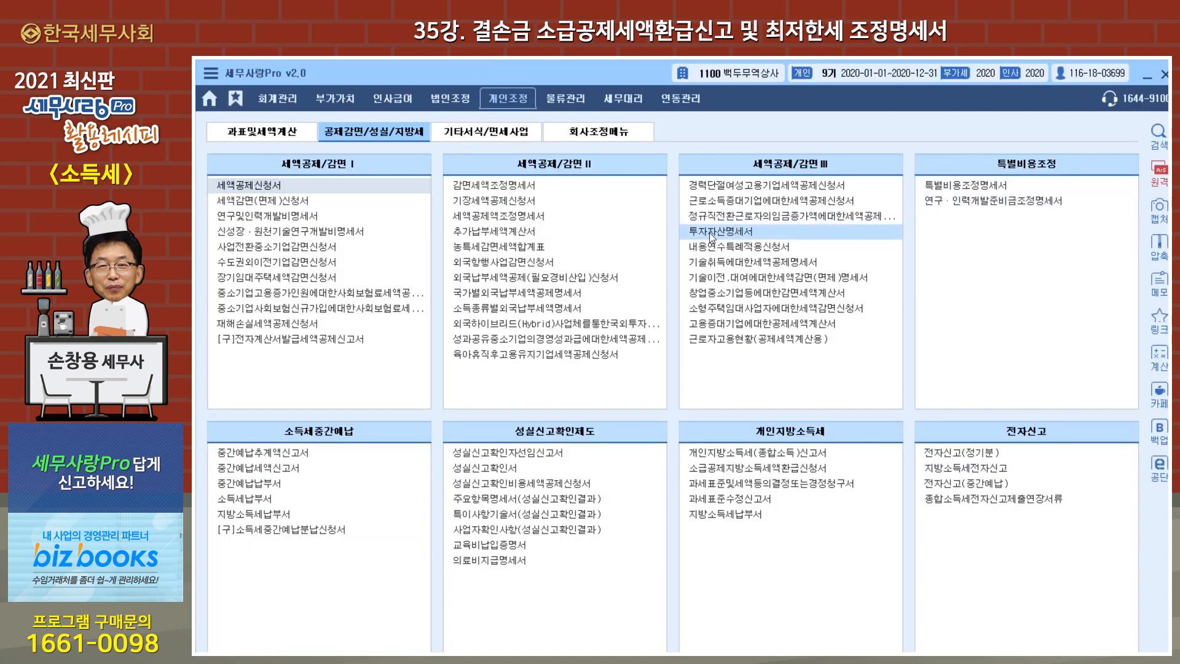
In the 종합소득계산 section of the 종합소득세신고서, look up the tax reductions and apply 중소기업에 대한 특별세액감면
click(279, 128)
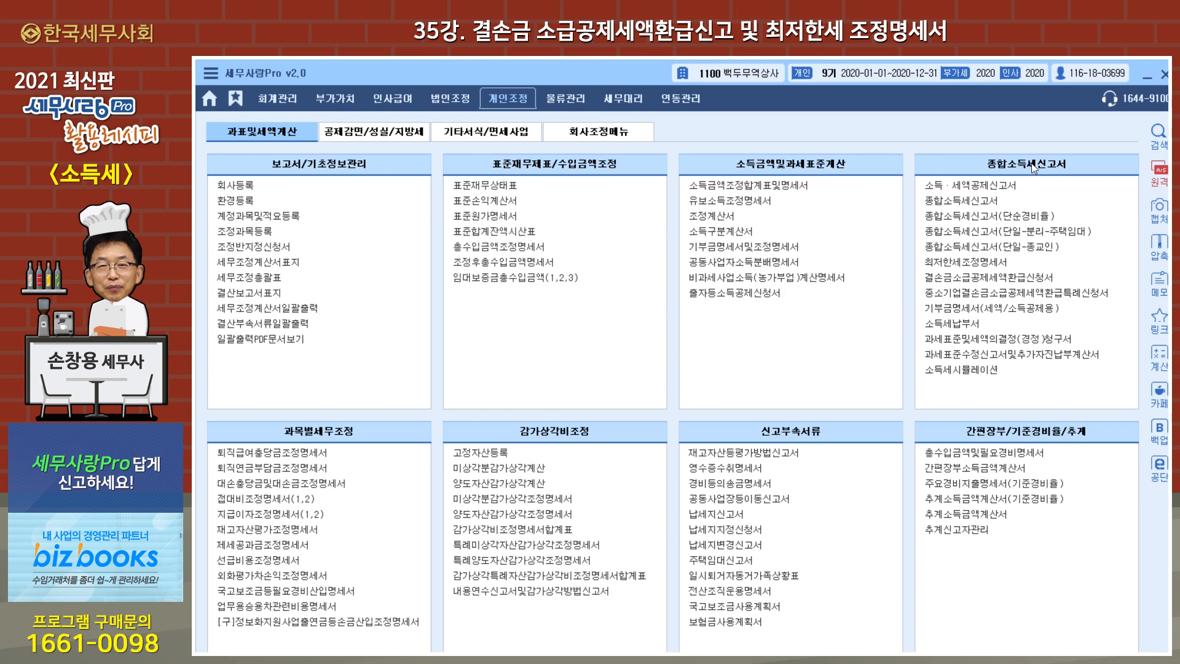
click(988, 201)
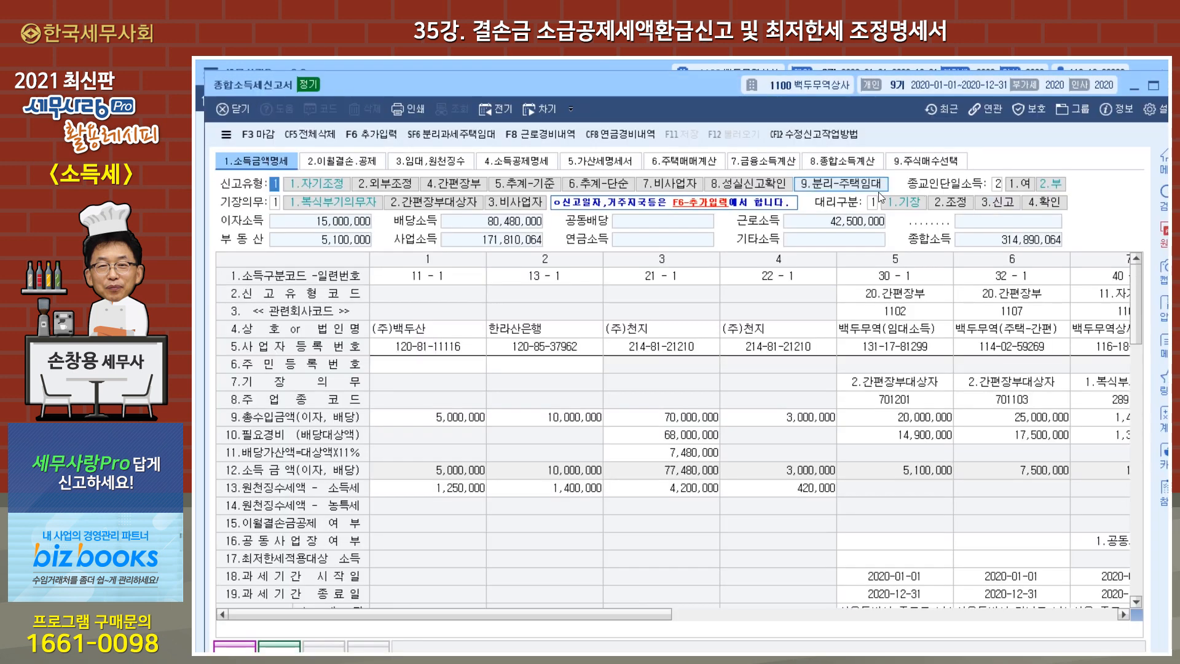
click(842, 162)
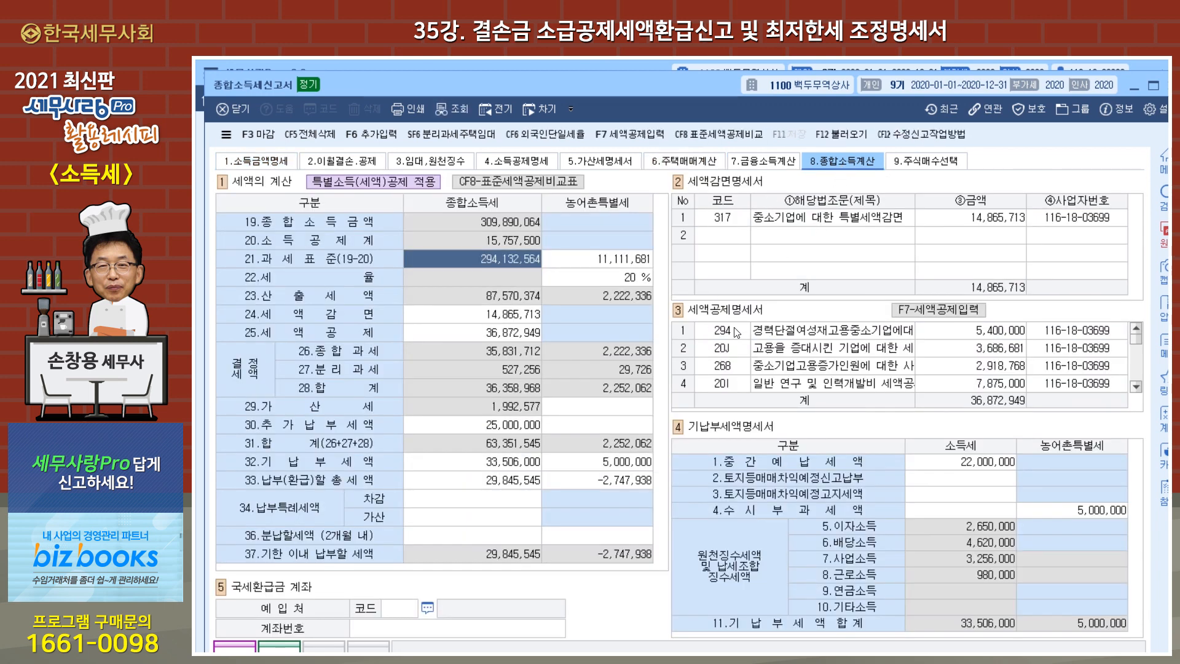
click(774, 225)
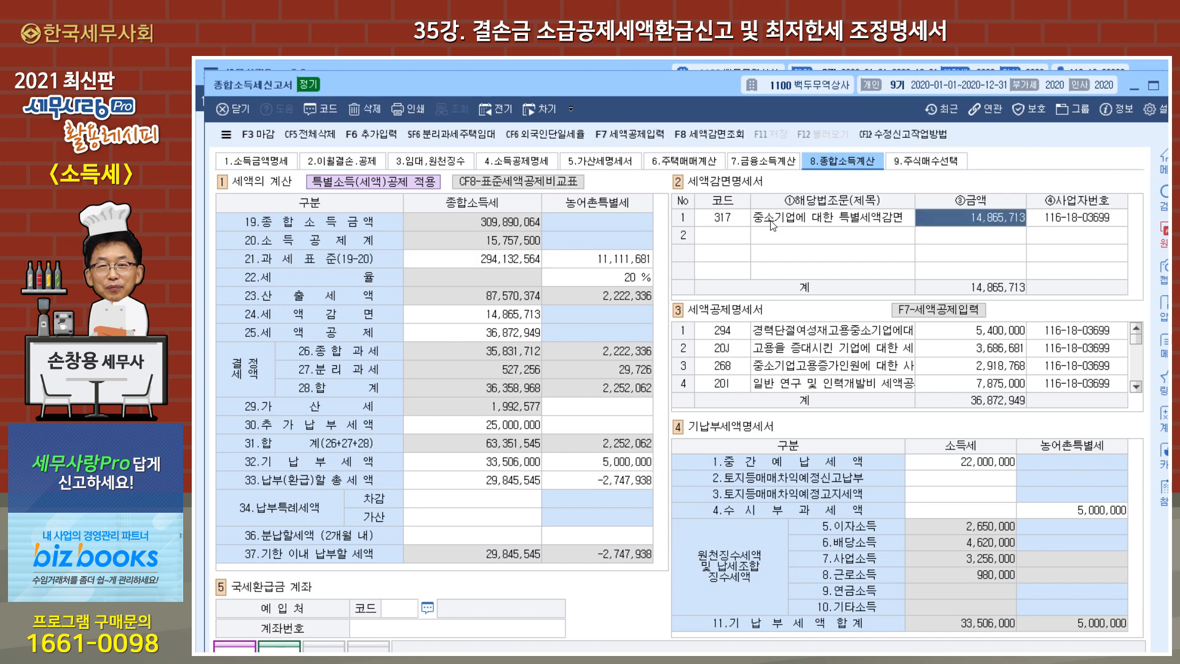
click(706, 136)
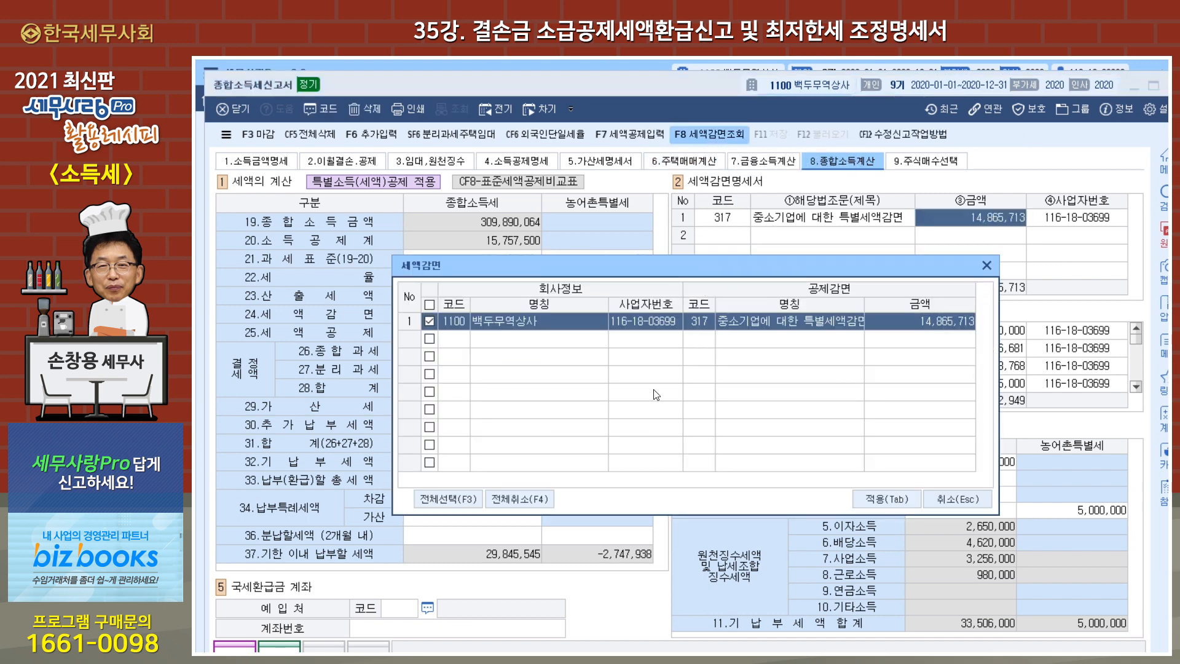
click(889, 498)
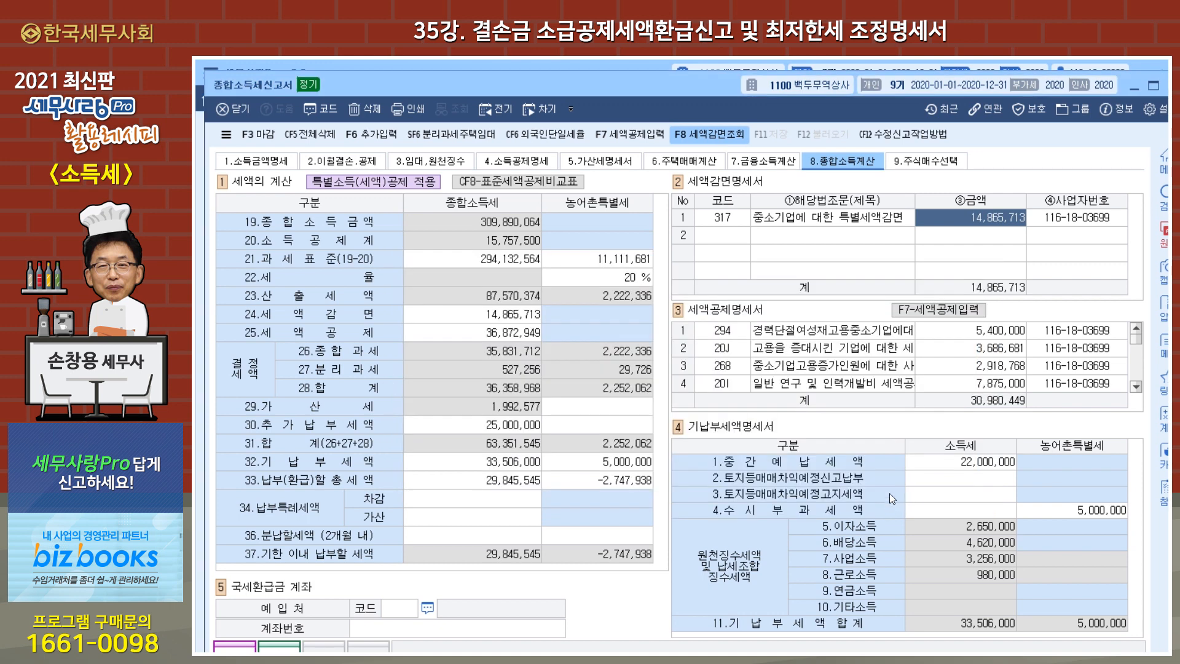
Apply the tax credit entries to the 세액공제명세서 of the 종합소득세신고서 and close the return
click(816, 349)
click(920, 311)
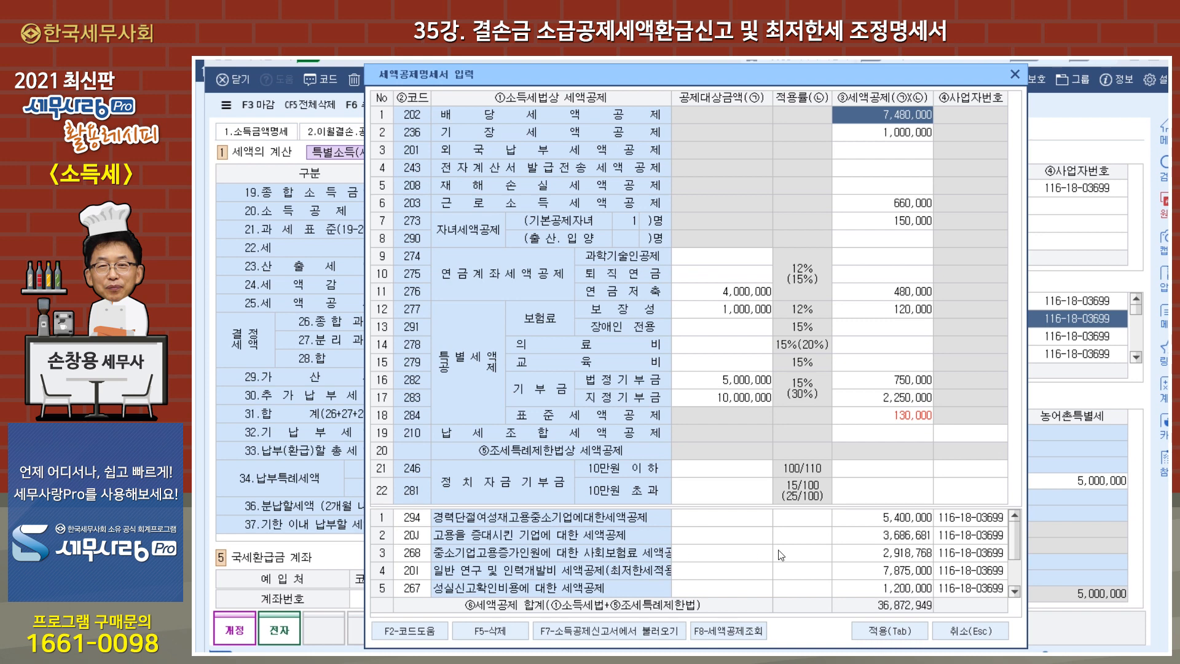
click(889, 632)
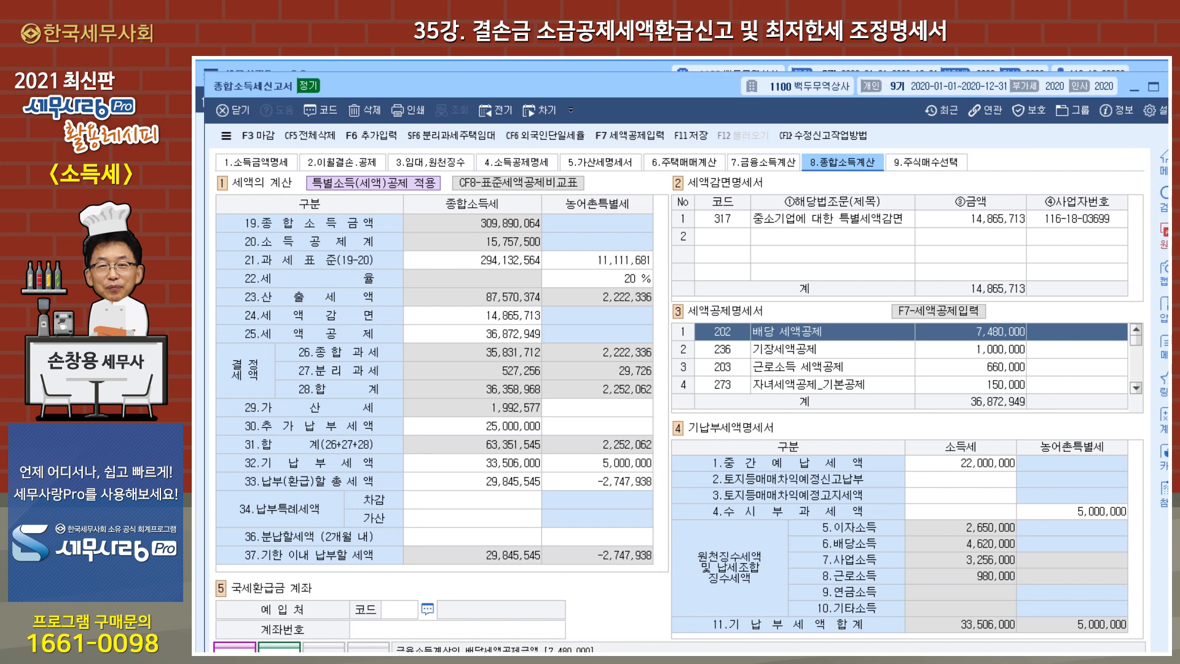
click(658, 438)
key(Escape)
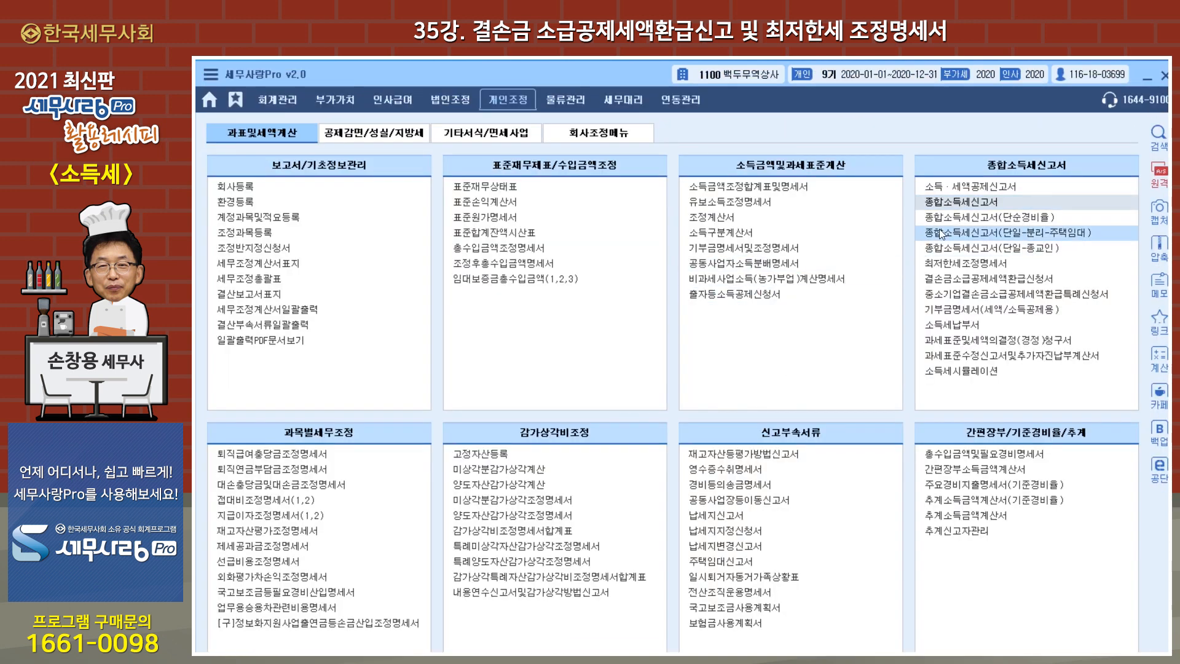
Open the 최저한세조정명세서 and reload its data from the related forms
click(968, 264)
drag(591, 168, 687, 112)
click(556, 158)
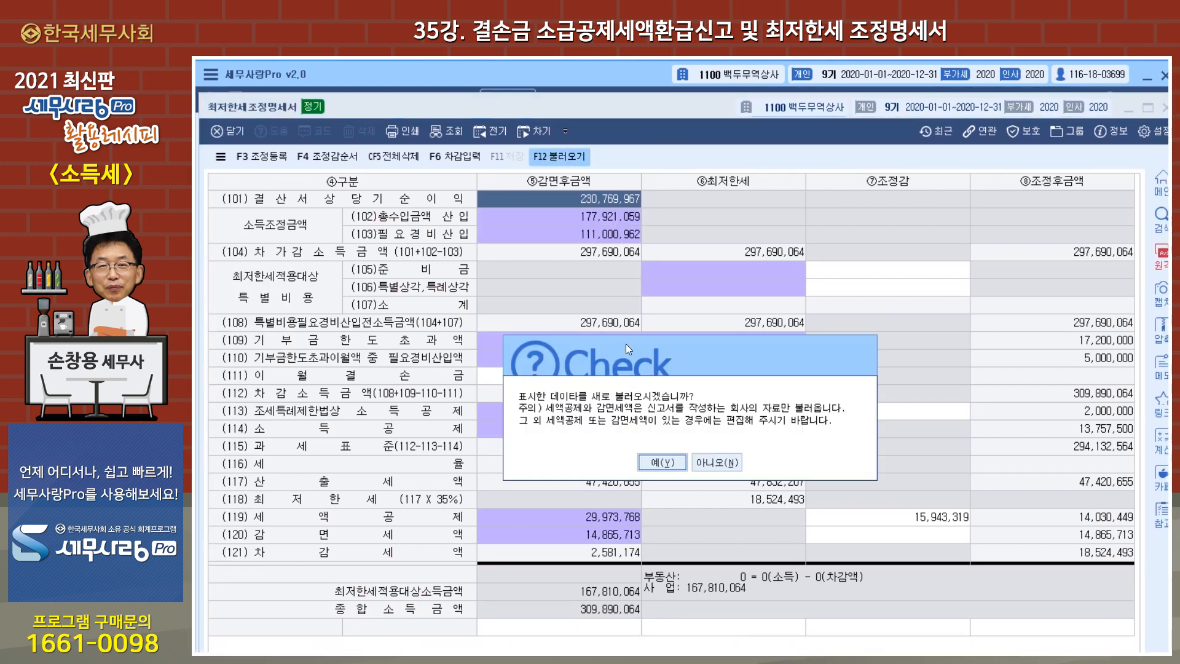
click(654, 465)
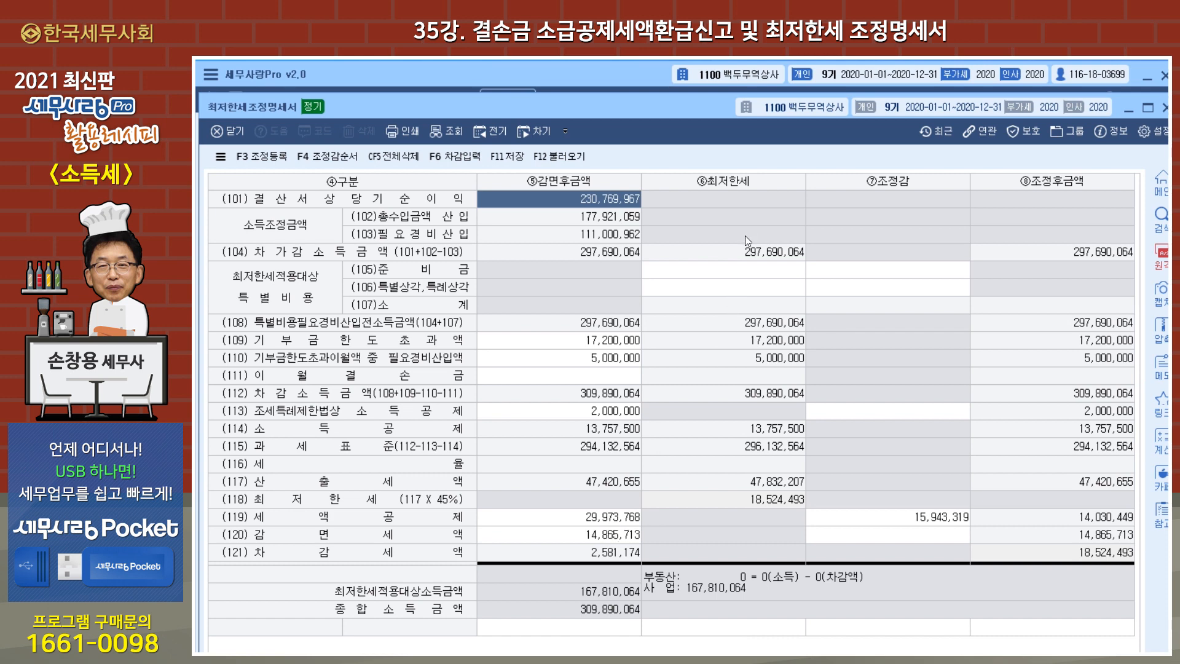
Check the 조세특례제한법상 소득공제 amount and the 세액공제 adjustment in the 최저한세조정명세서, and close it
click(575, 417)
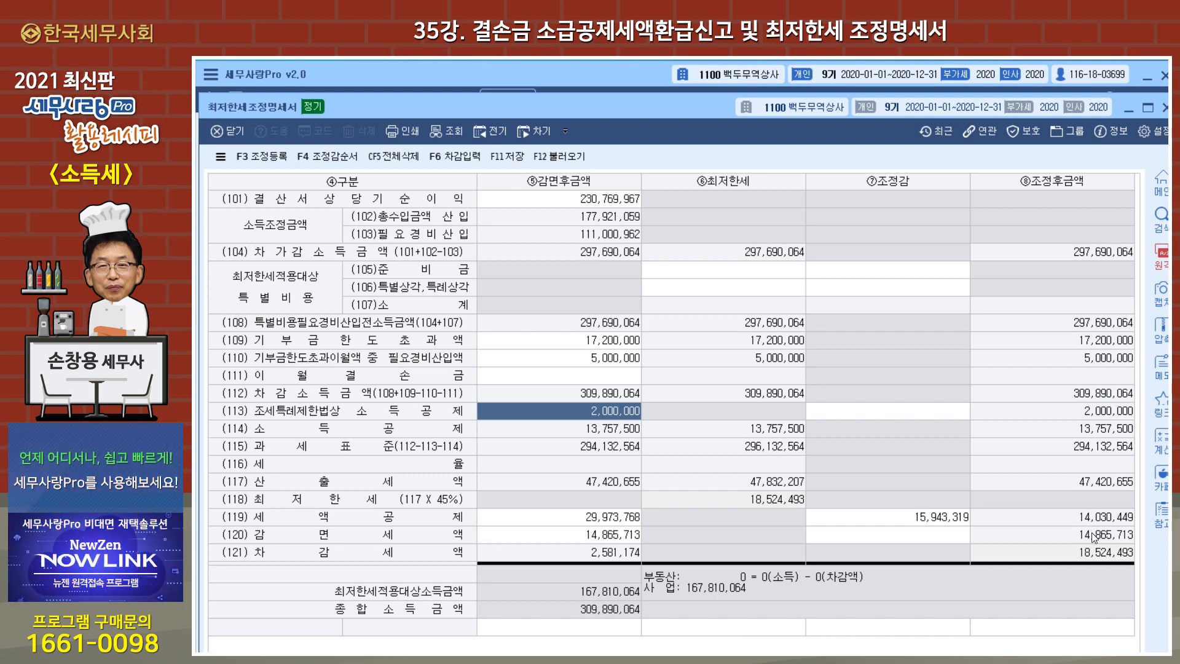
click(911, 520)
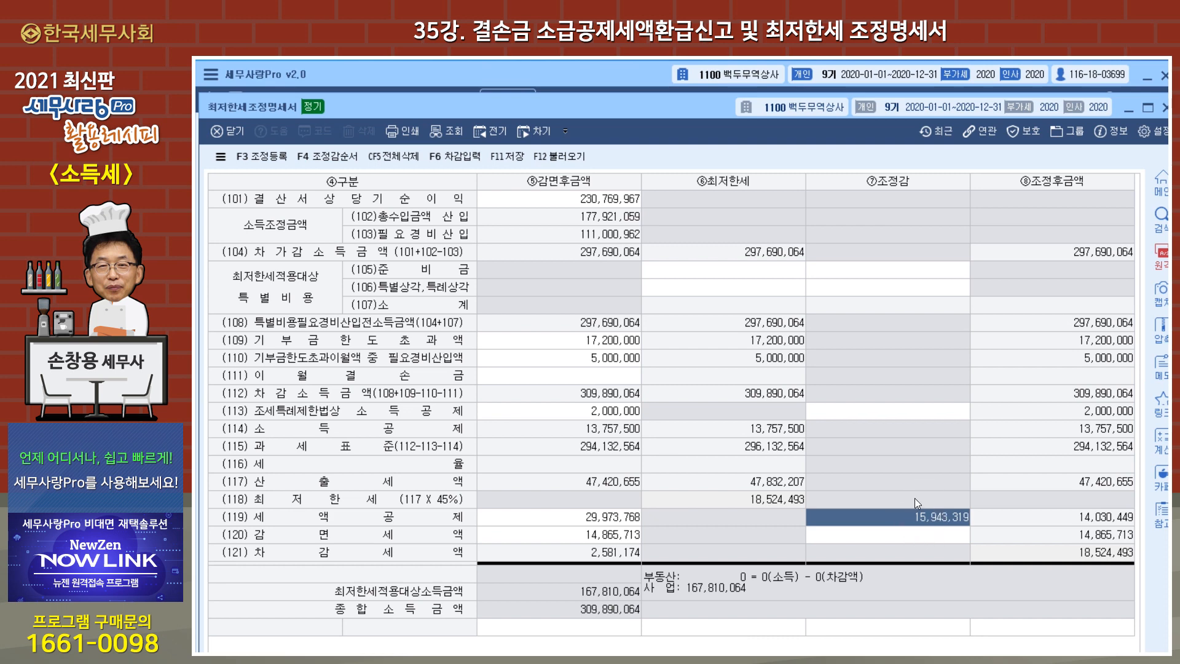
click(577, 69)
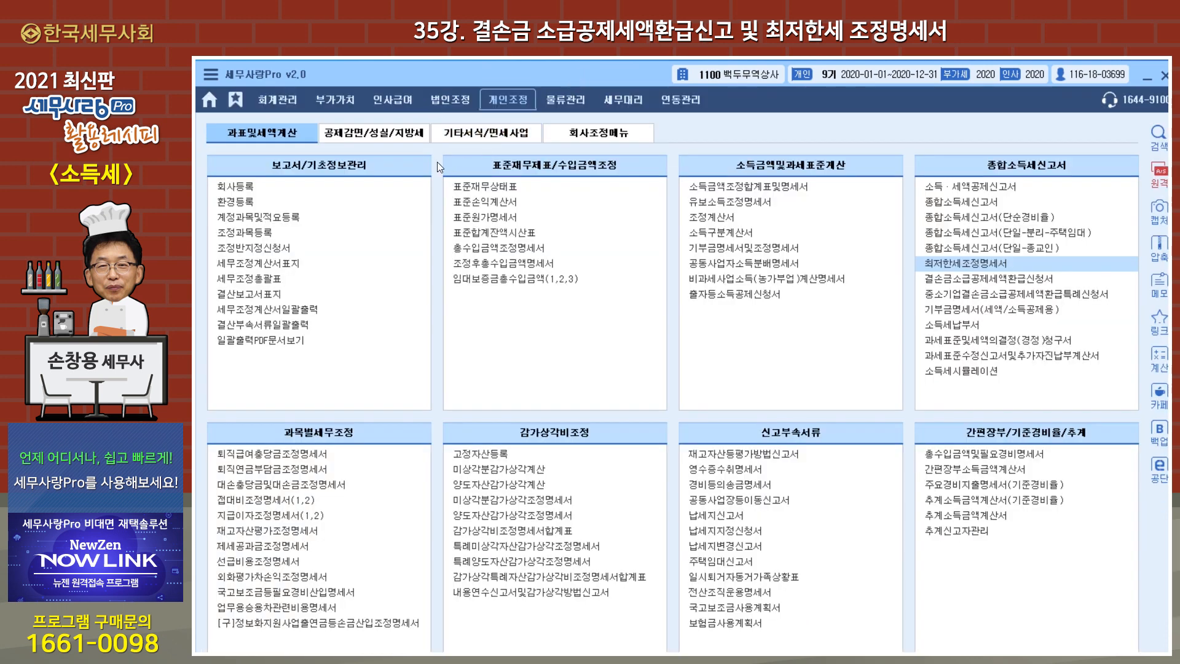
Open the 세액공제조정명세서 and examine the 당기공제세액 및 이월액 table, including the employment-increase credit disallowed by the minimum tax
click(369, 136)
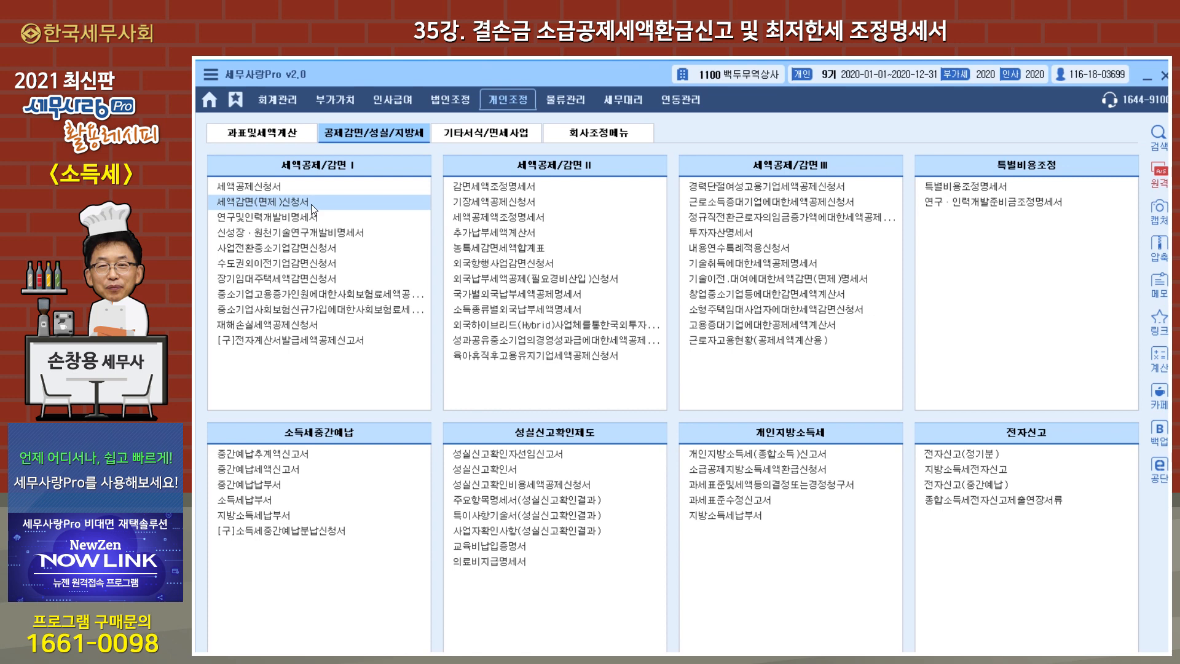
click(490, 218)
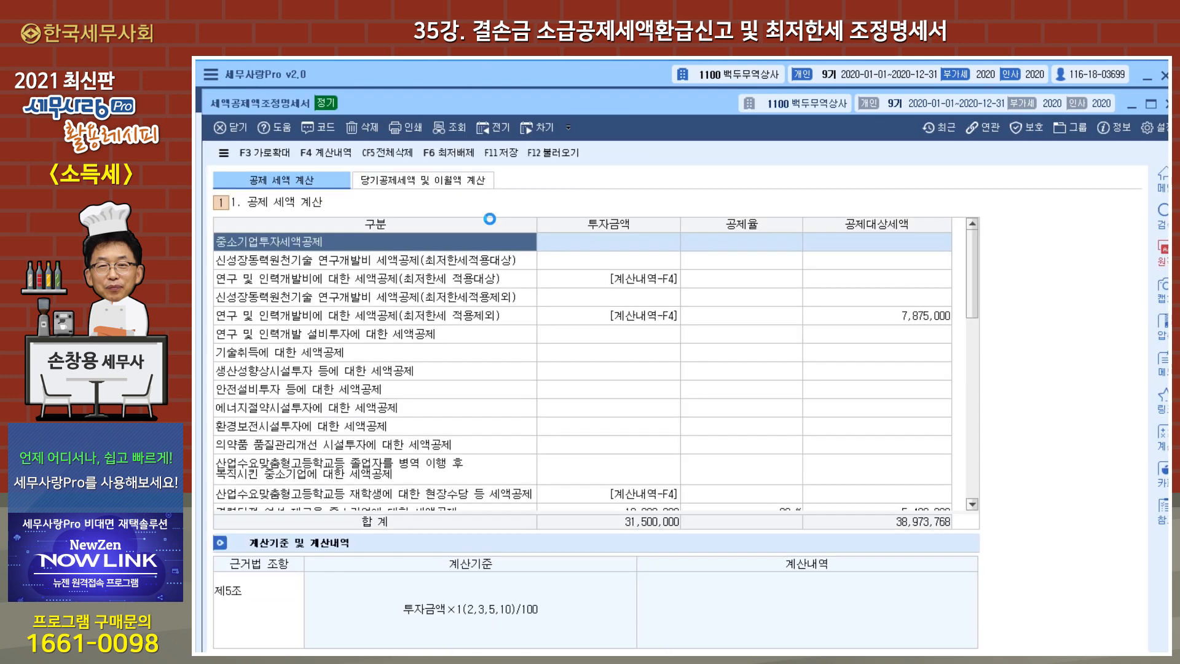
click(418, 181)
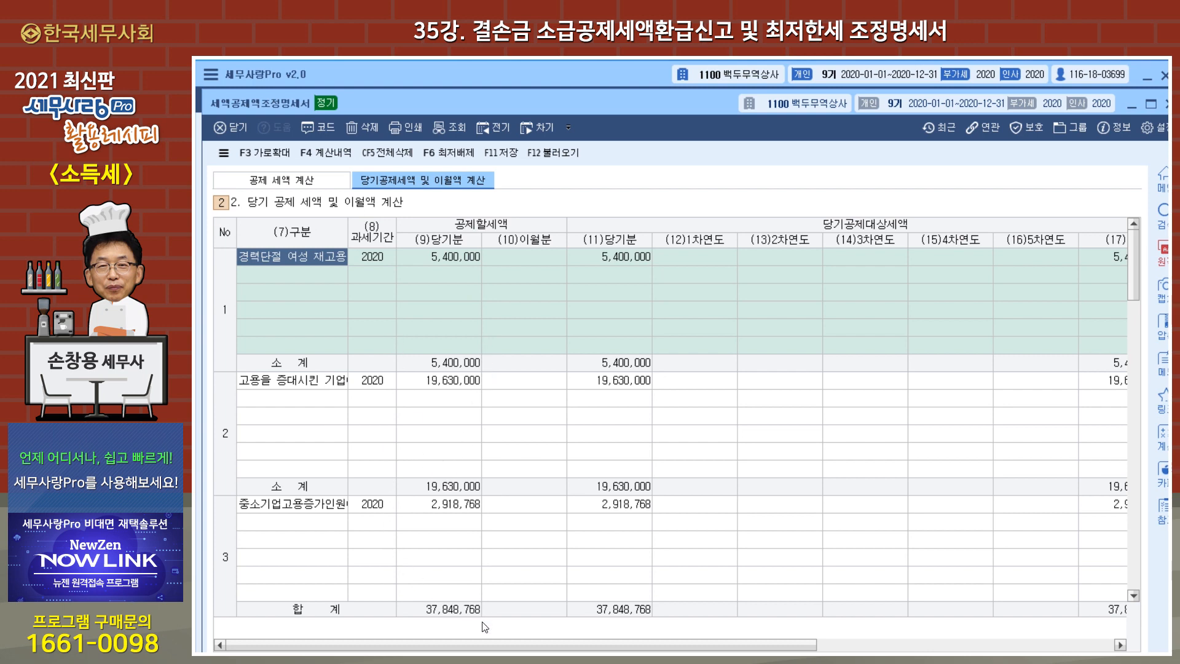
drag(488, 647, 773, 636)
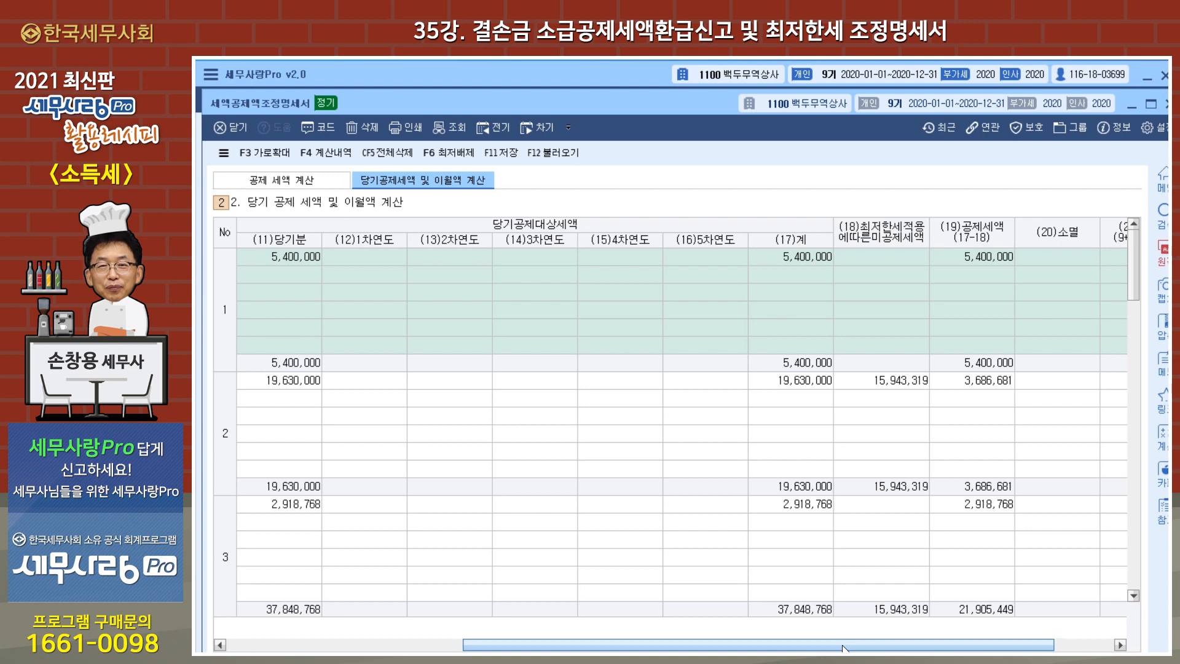
drag(844, 649, 605, 648)
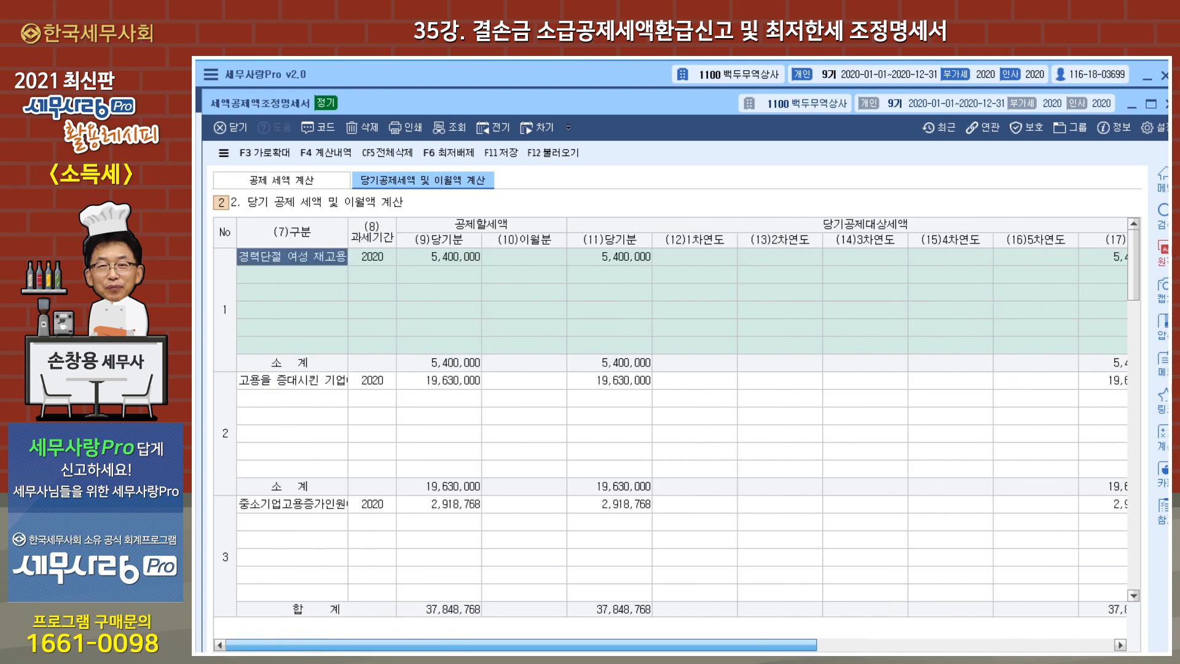
drag(606, 644, 846, 636)
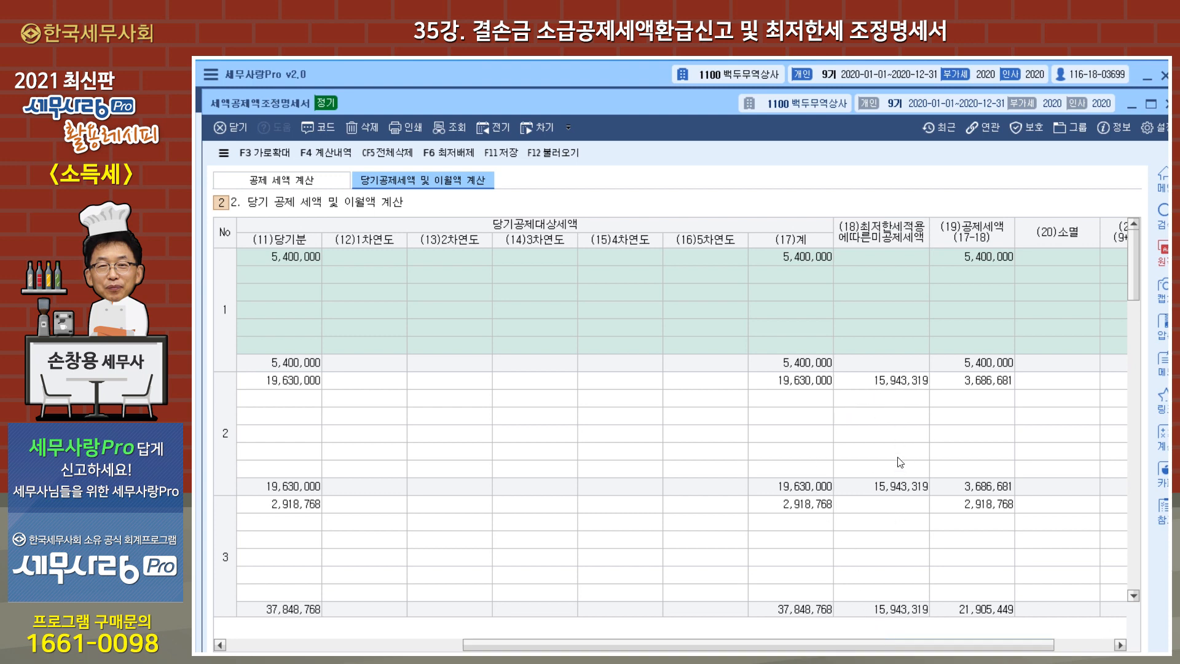
drag(848, 644, 680, 644)
drag(699, 644, 521, 645)
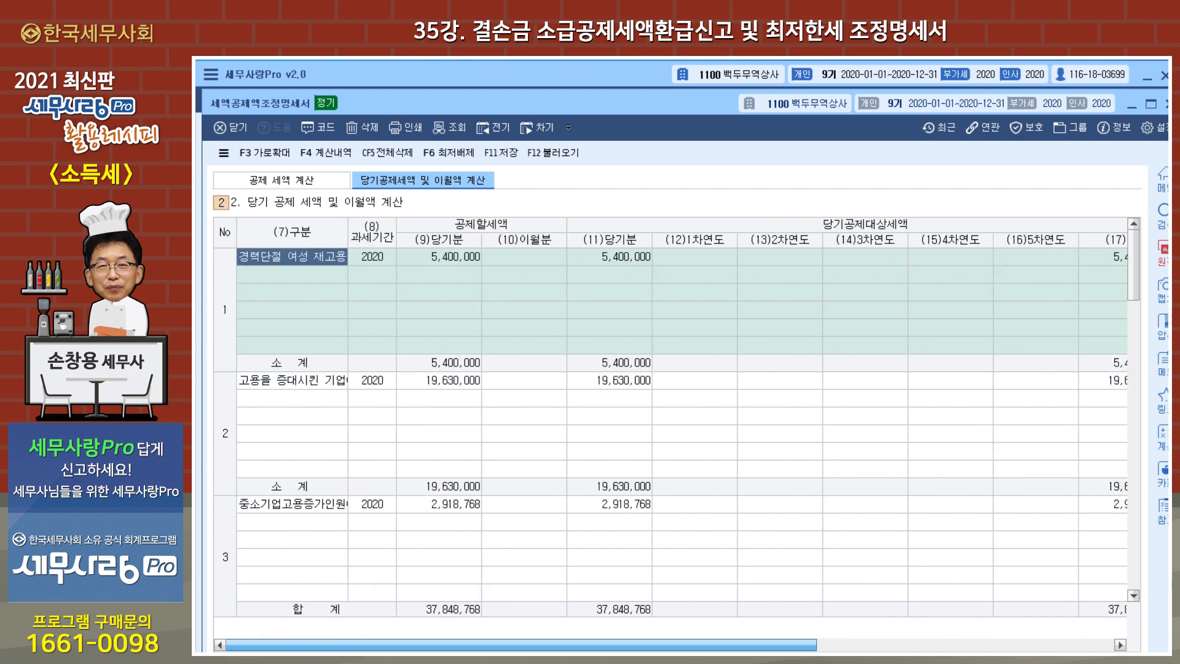
drag(522, 645, 698, 644)
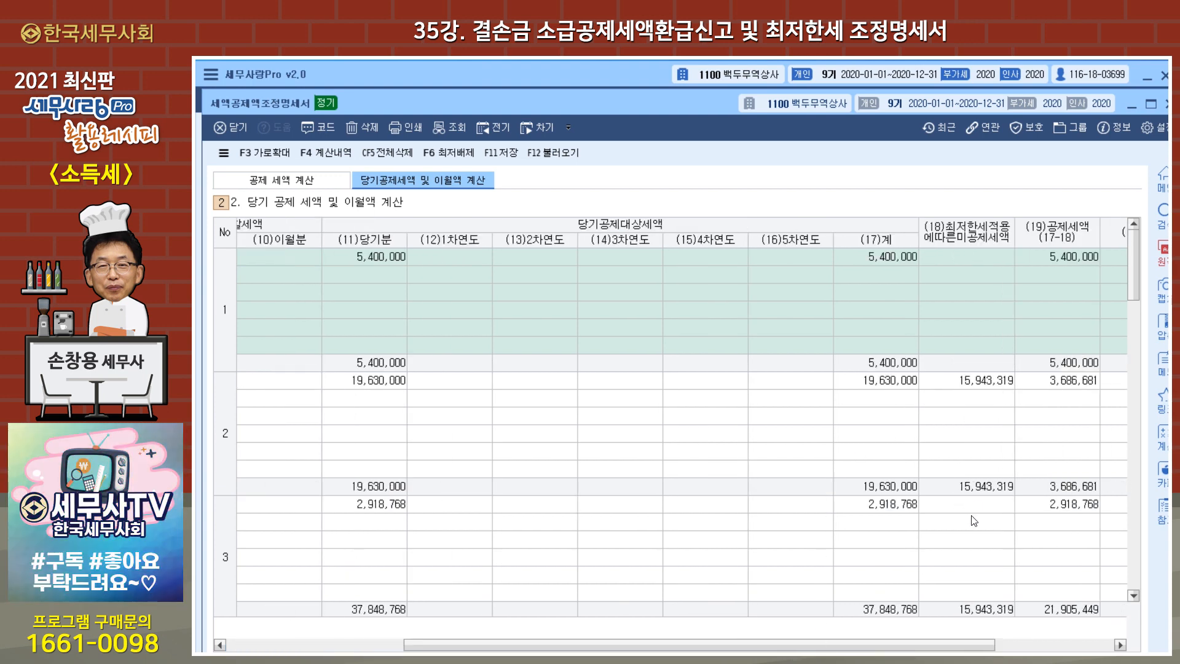
click(986, 384)
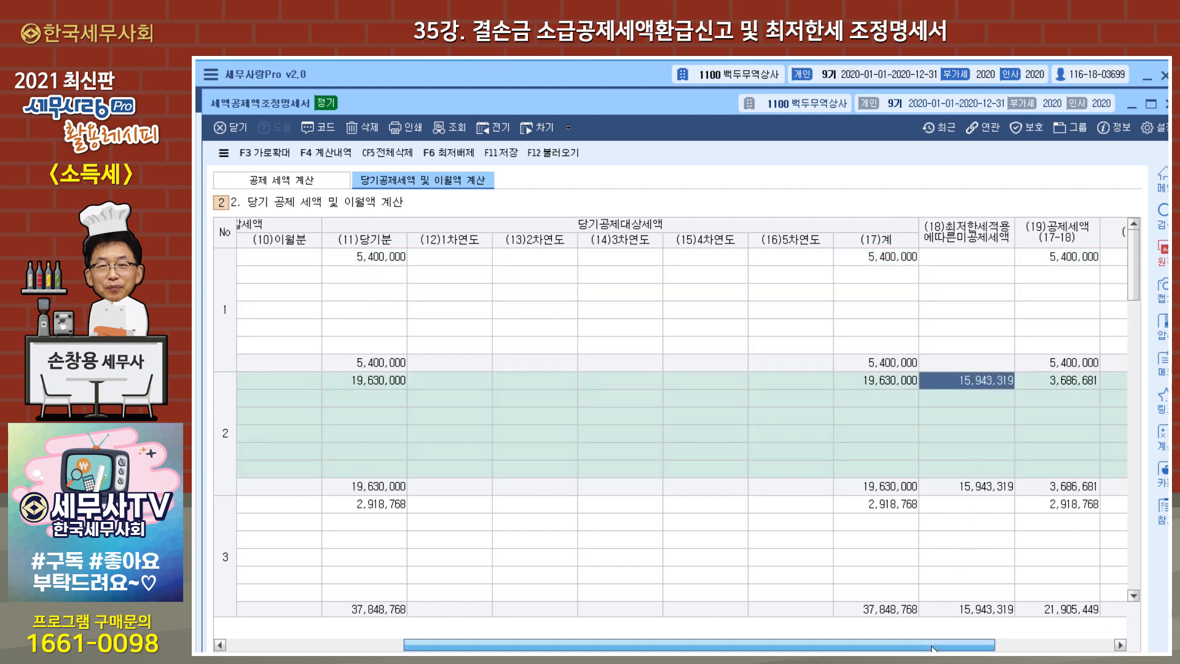
drag(952, 646, 774, 646)
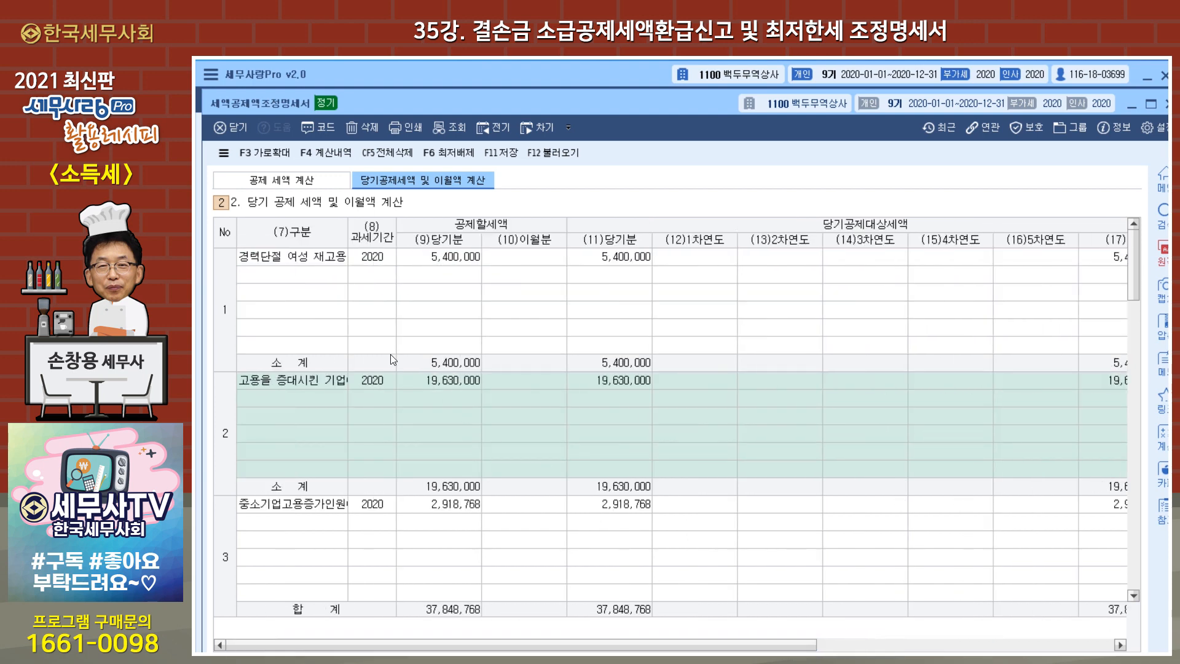
Compare the three credit items with their 미공제세액, 공제세액 and 이월액, and close the 세액공제조정명세서
click(322, 256)
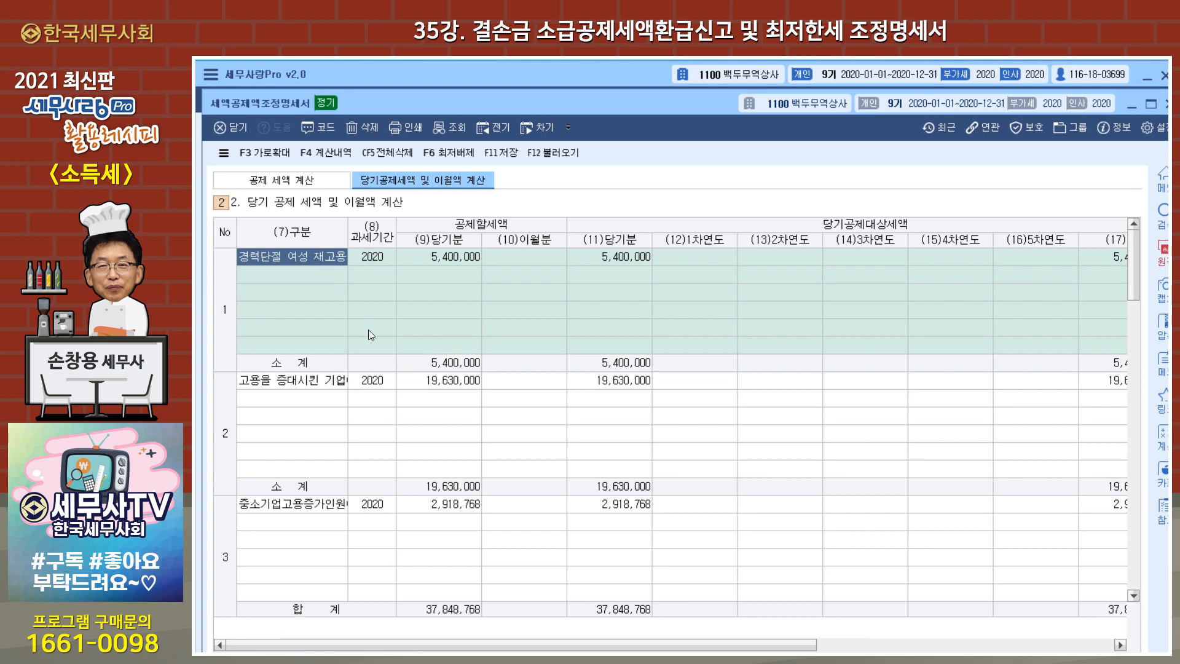
click(303, 380)
click(294, 508)
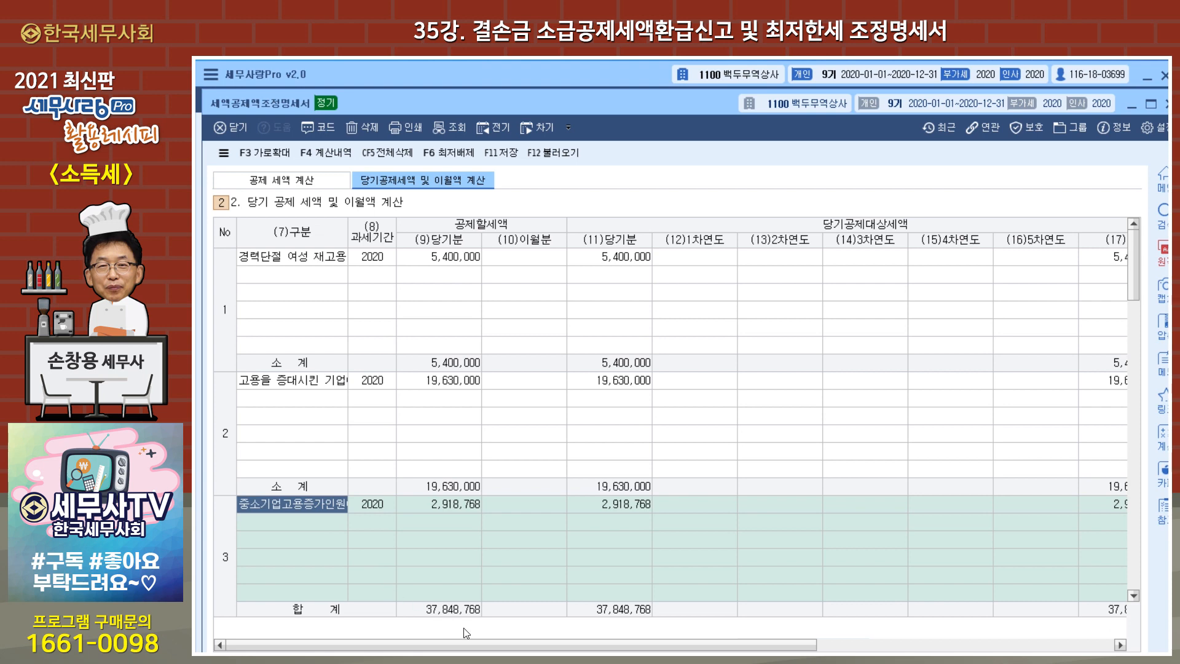
drag(464, 645, 766, 634)
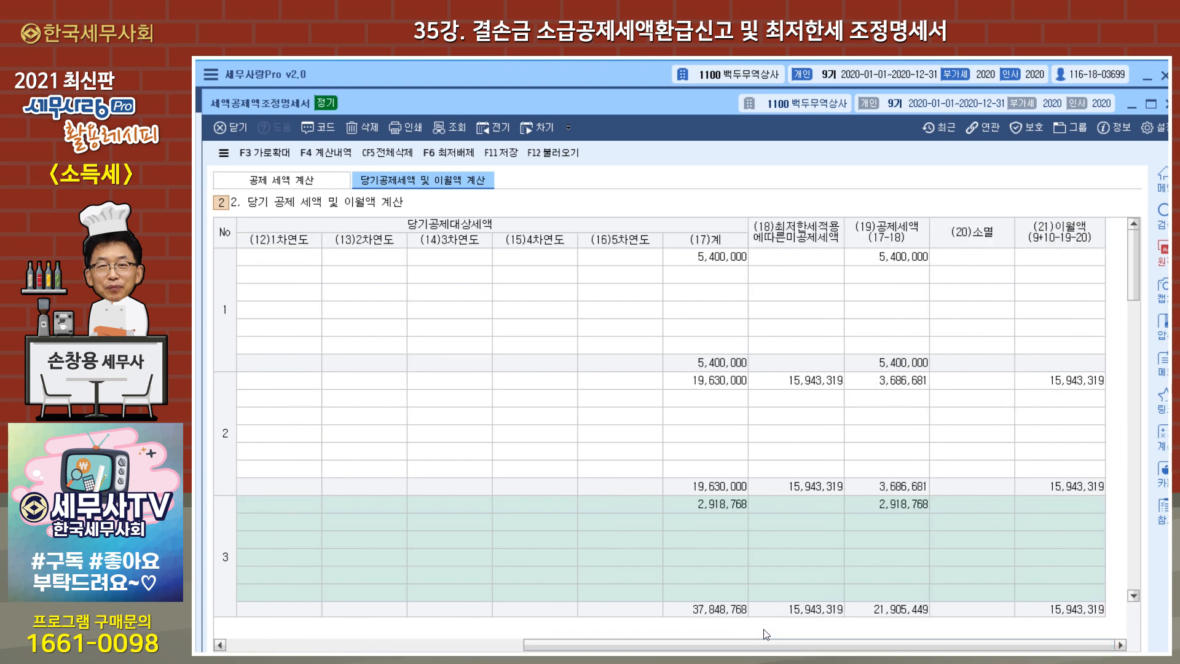
click(814, 386)
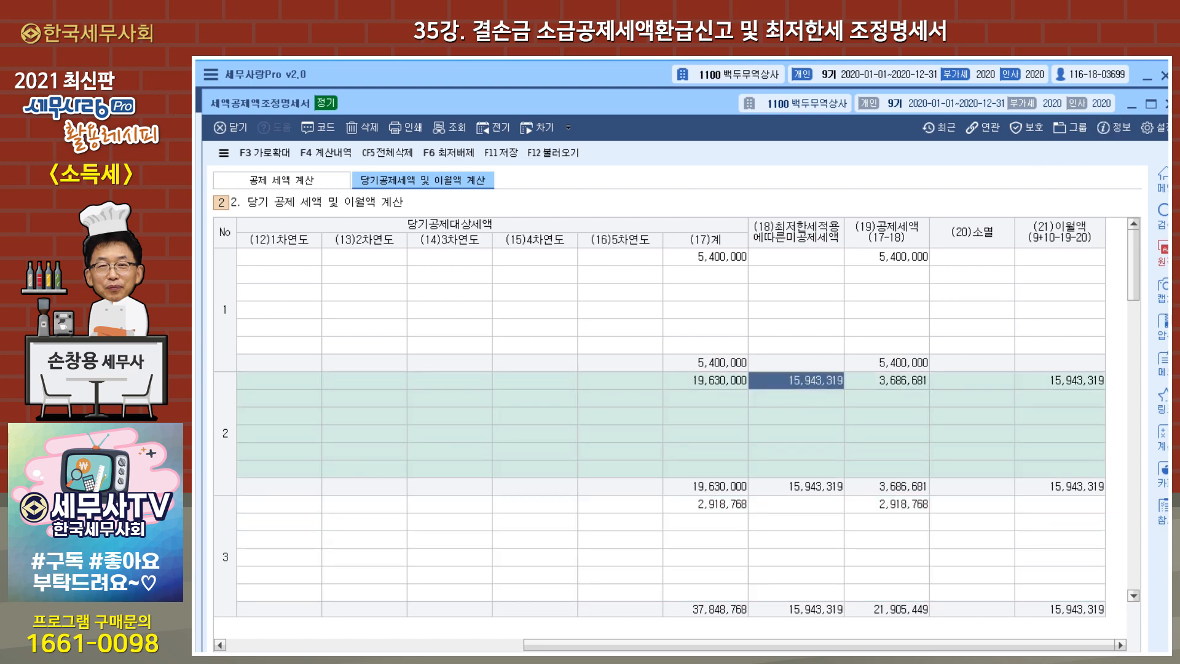
key(Escape)
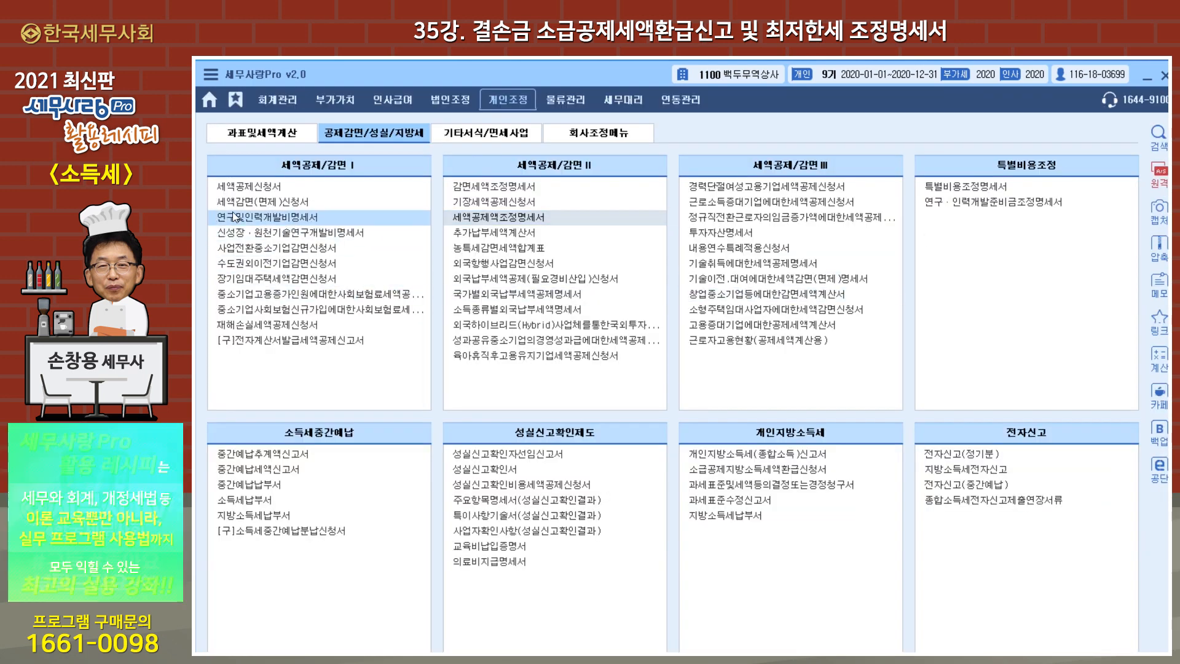
Open the 세액공제신청서 and reload its credit amounts from the related forms
click(249, 187)
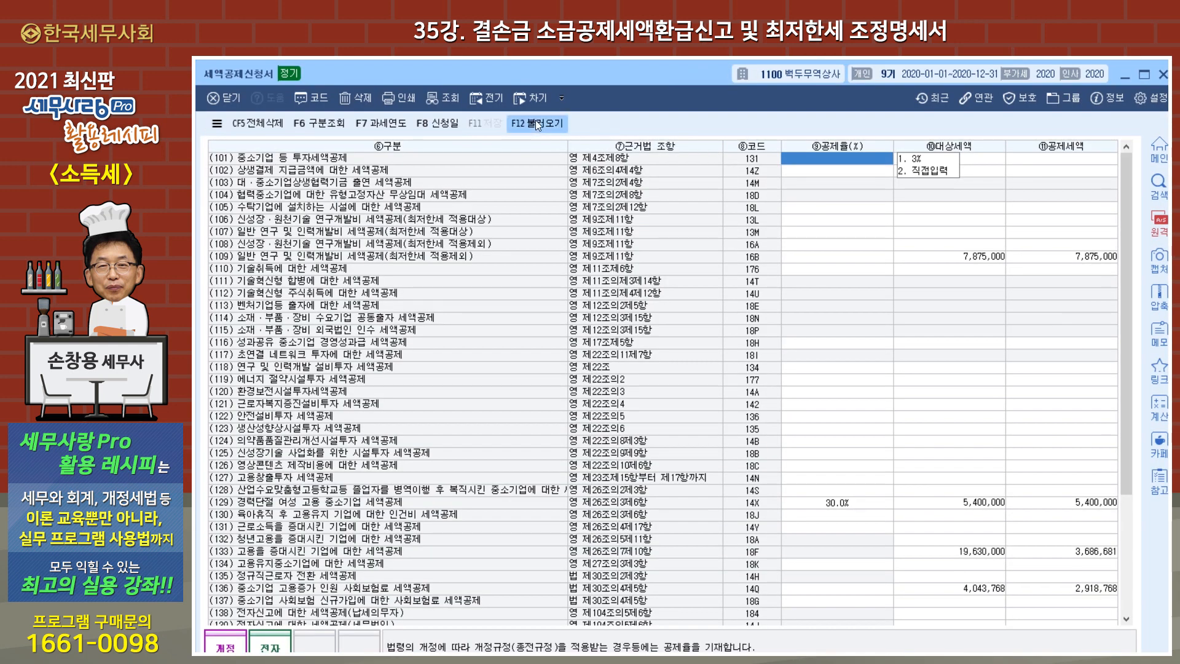
click(536, 123)
click(834, 430)
drag(1126, 393, 1033, 469)
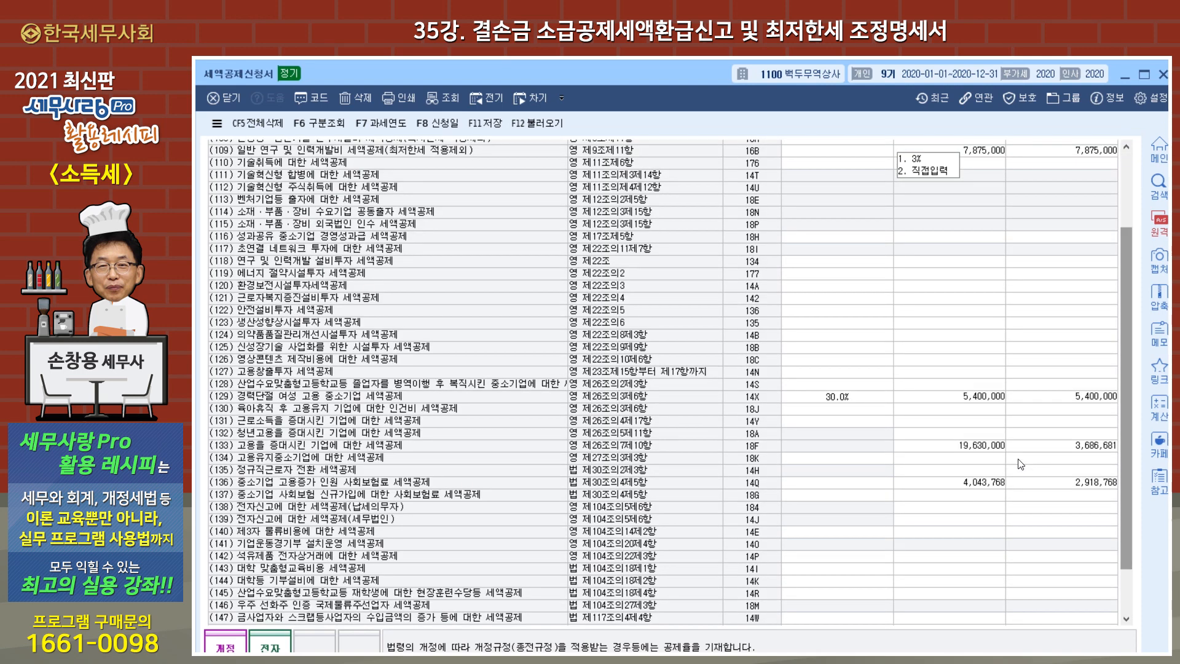
Check the 대상세액 and 공제세액 of item (133) 고용을 증대시킨 기업, and close the 세액공제신청서 with its contents saved
click(963, 446)
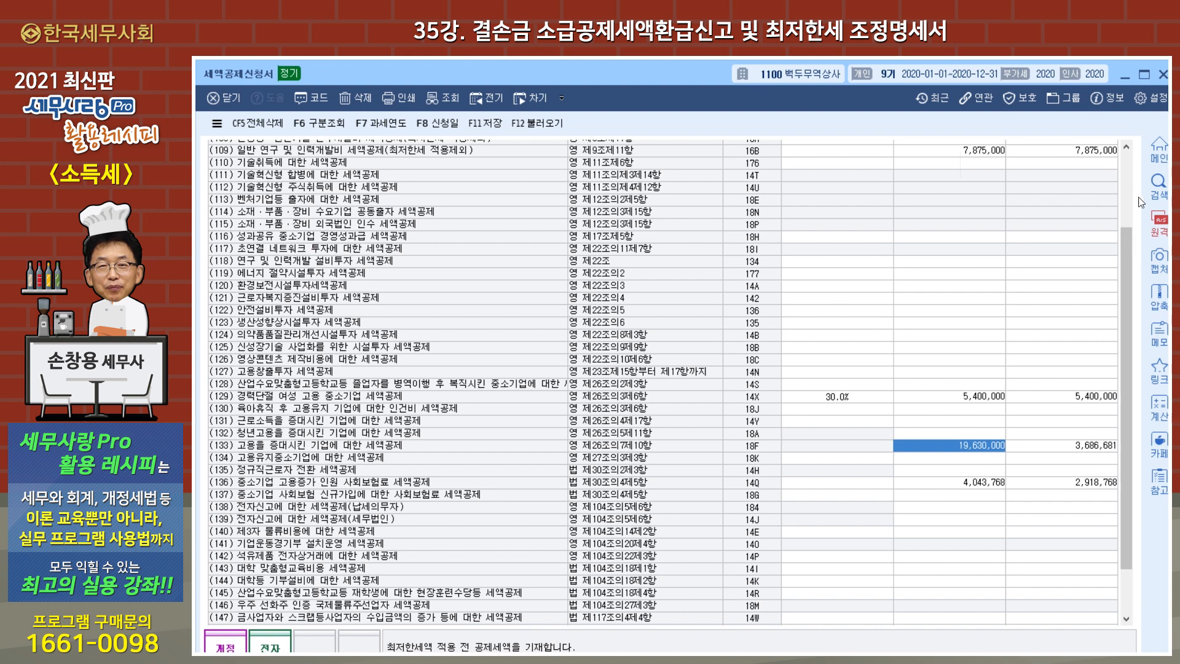
click(1164, 76)
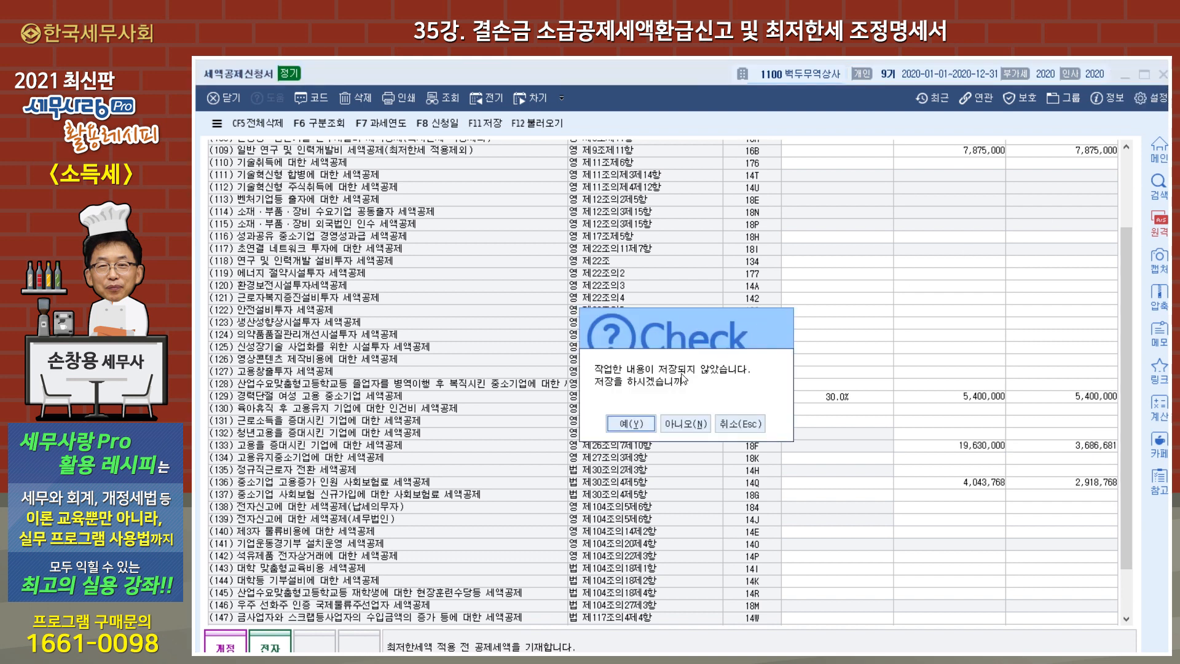
click(642, 423)
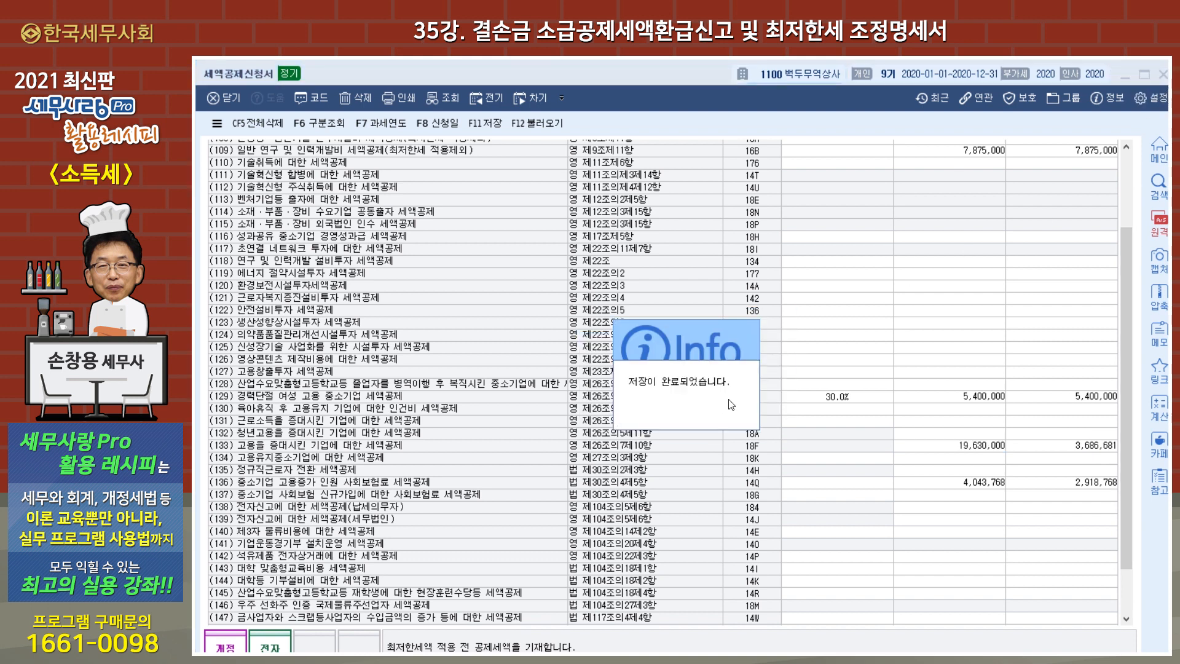
click(726, 407)
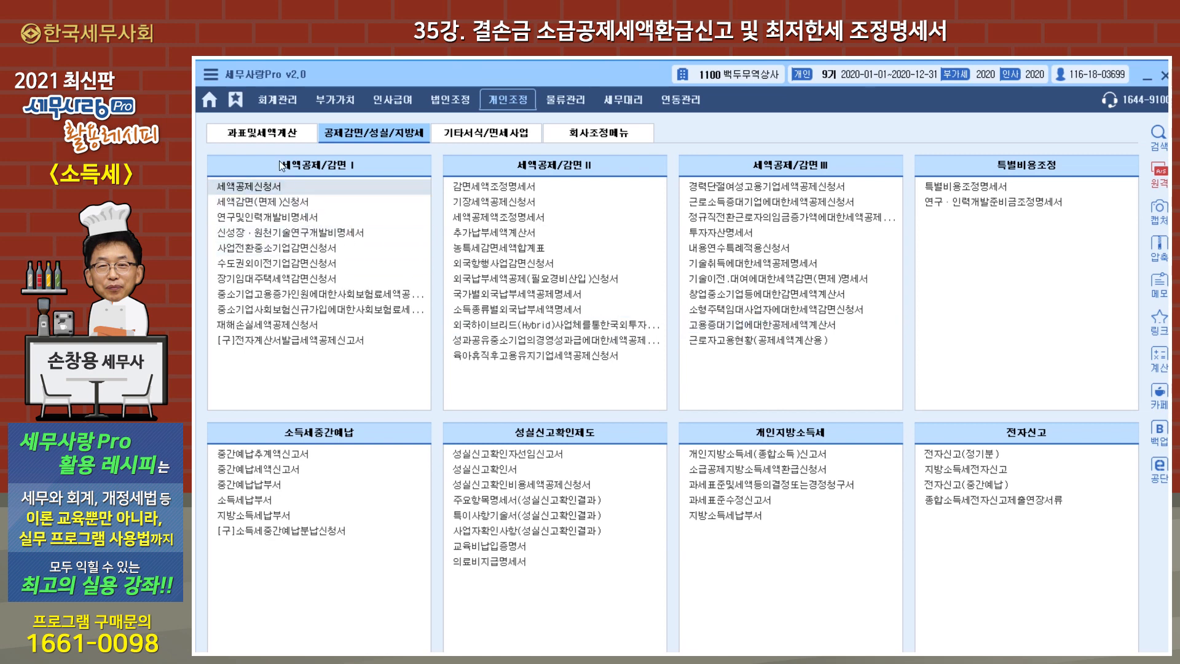
Check the 고용을 증대시킨 기업 credit in the 종합소득세신고서's 세액공제명세서 under 종합소득계산, and close the return
click(268, 134)
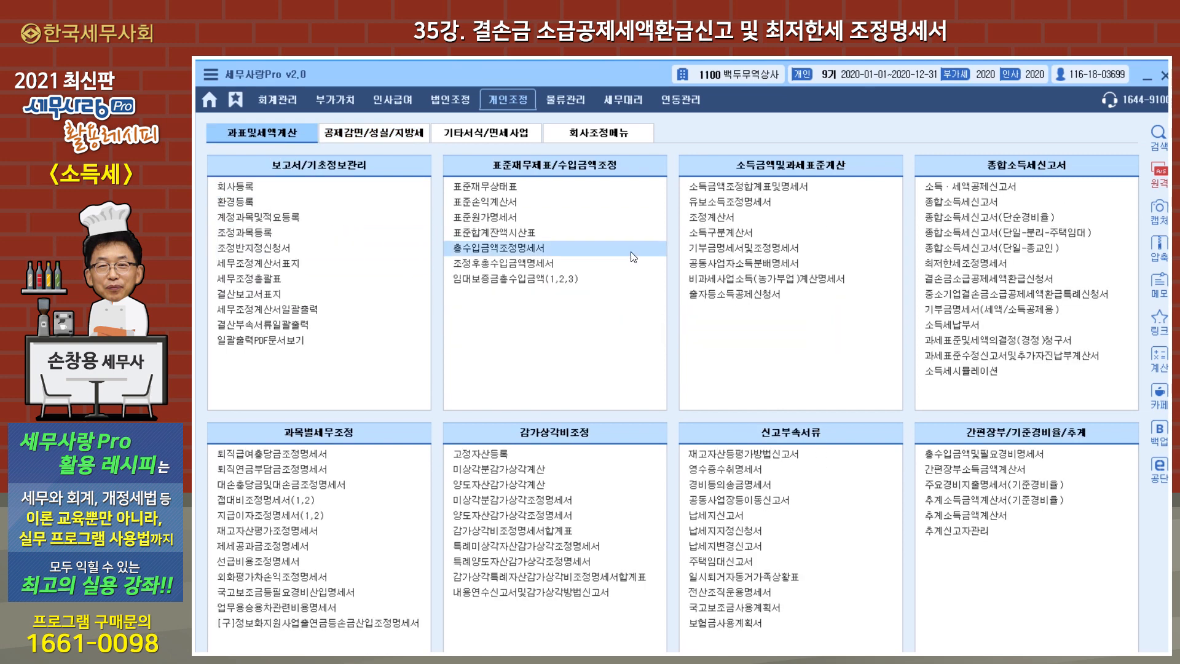
click(953, 203)
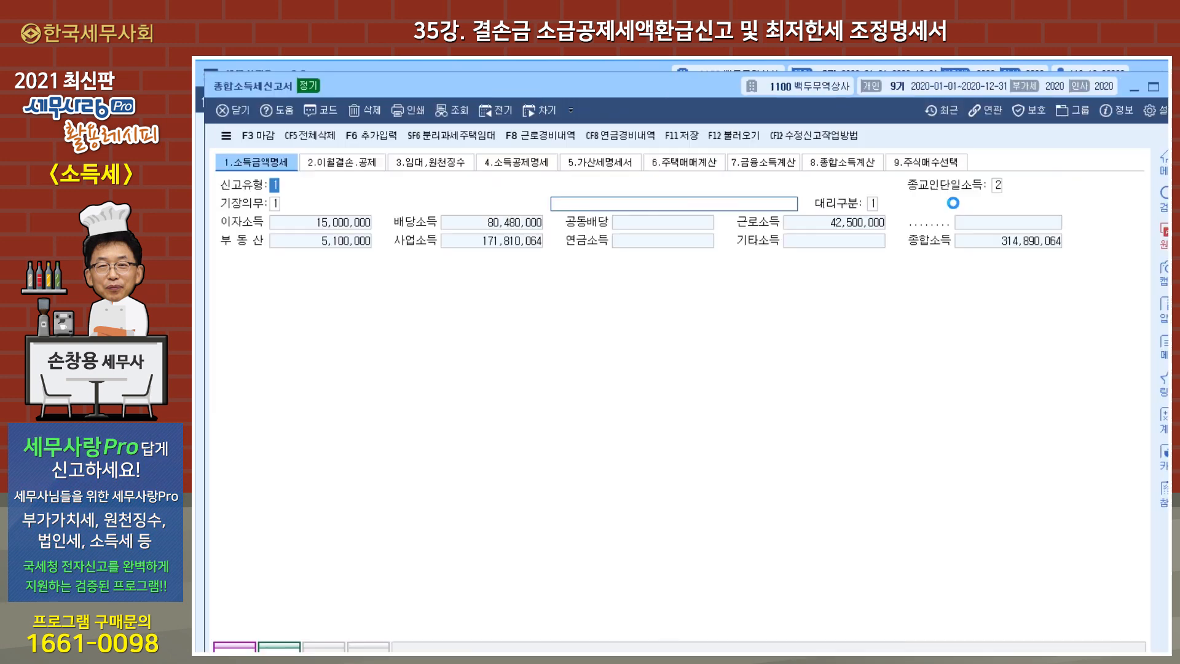
click(848, 163)
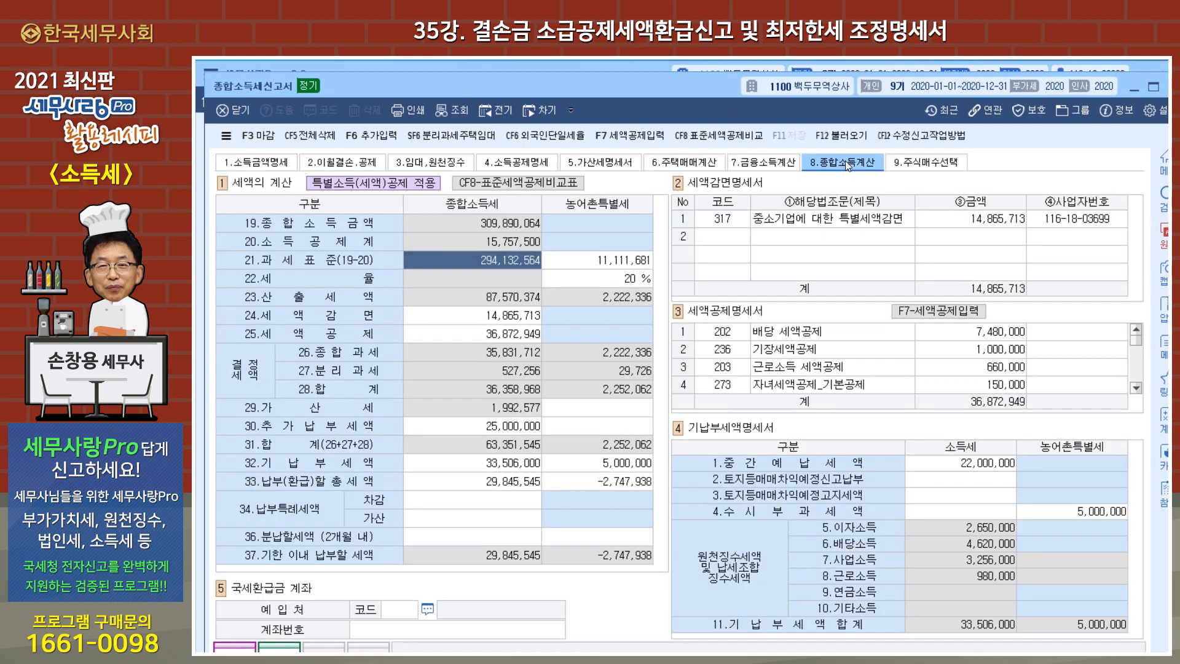
click(940, 313)
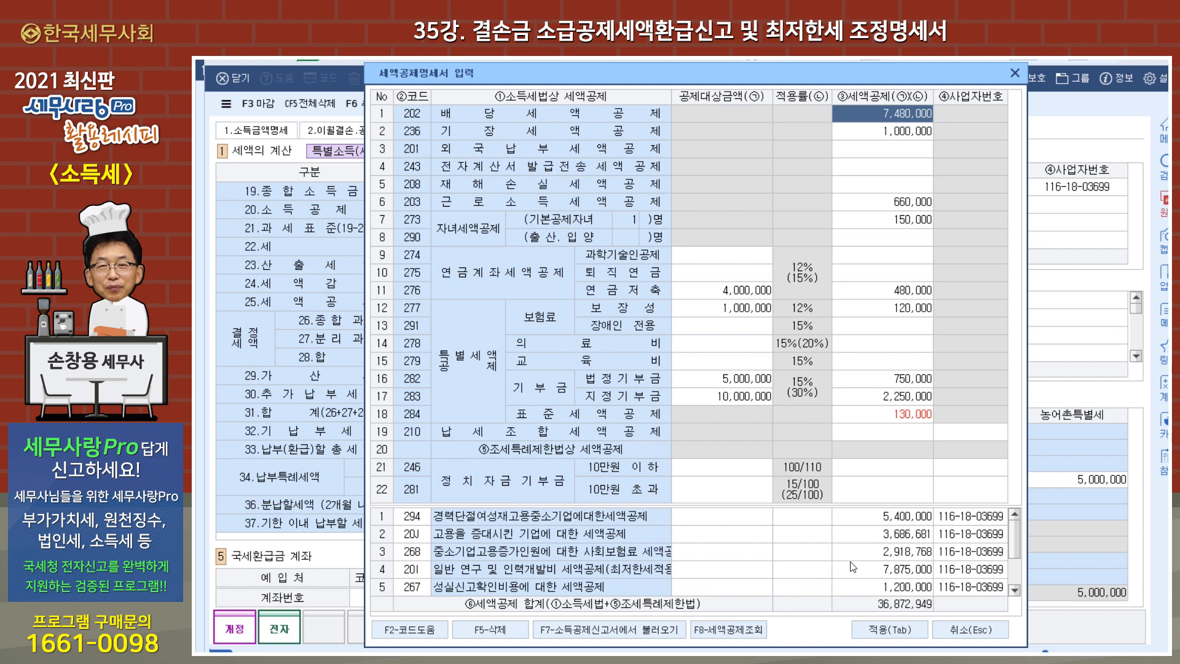
click(870, 537)
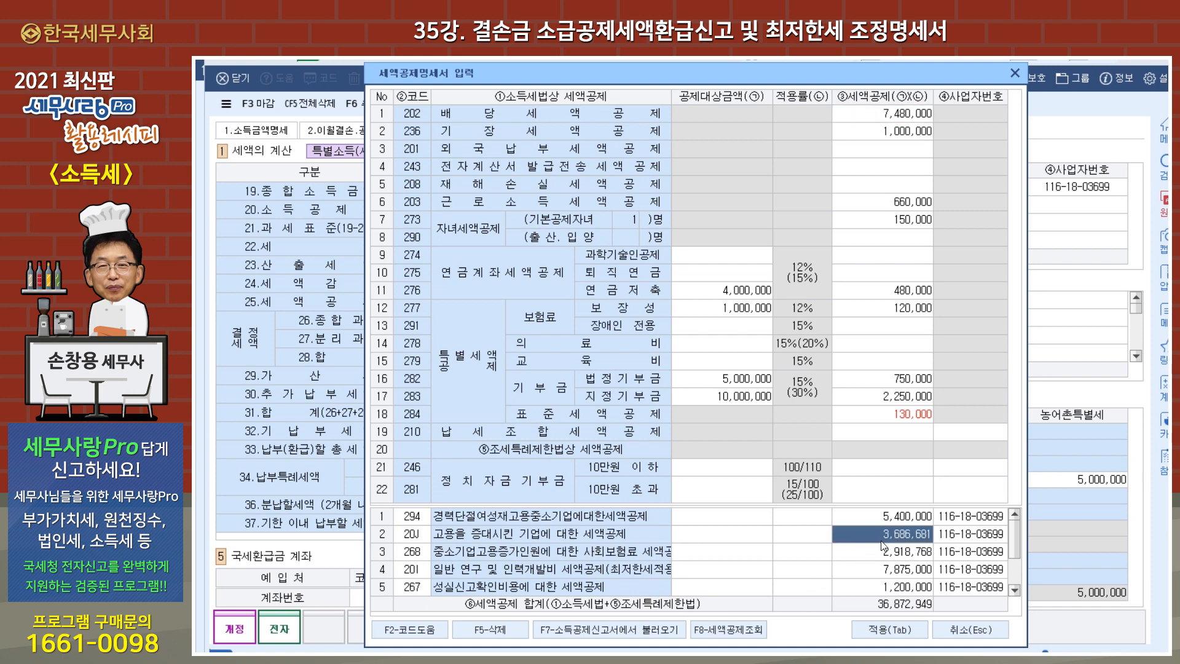
click(1016, 74)
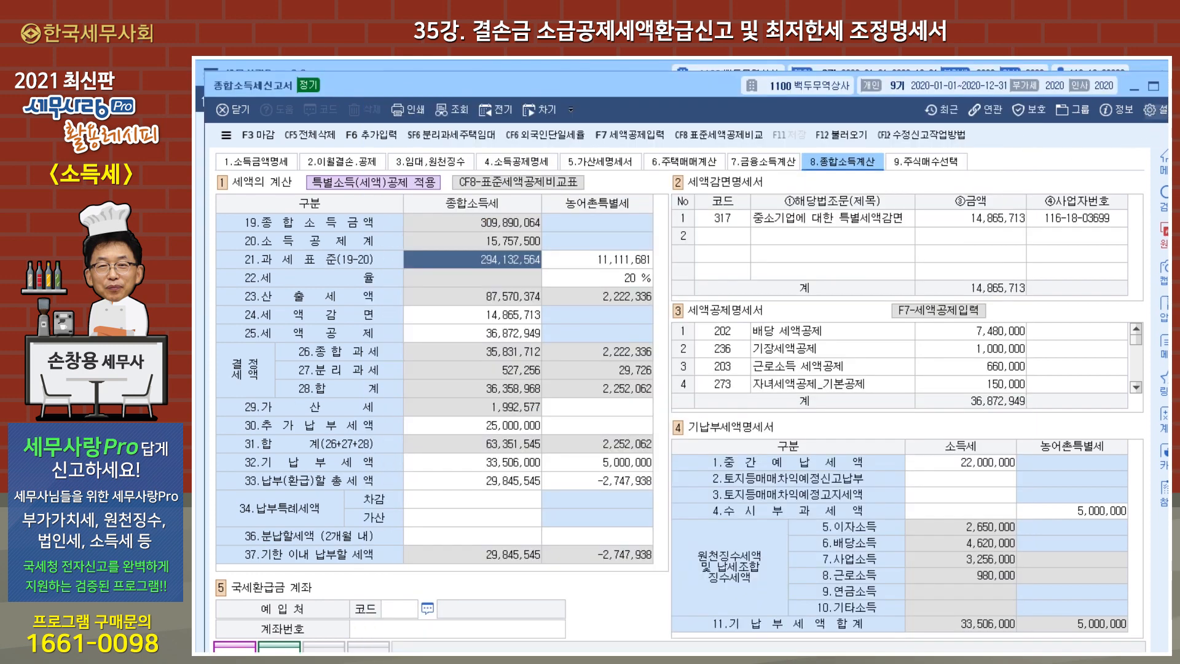
click(1171, 86)
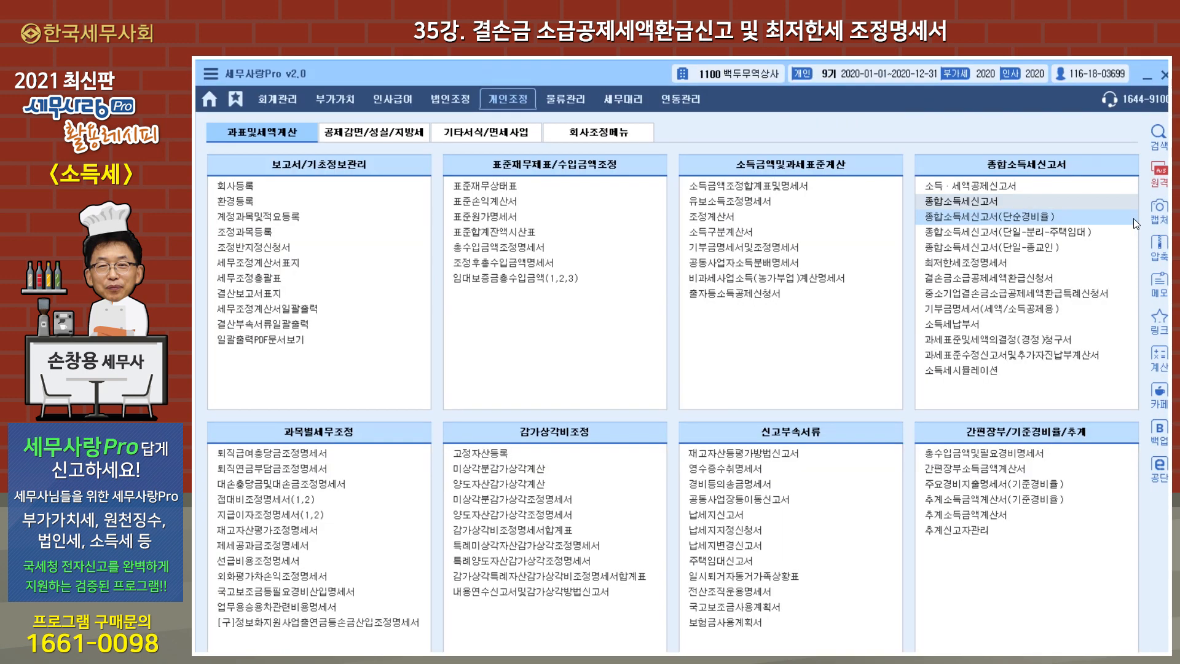
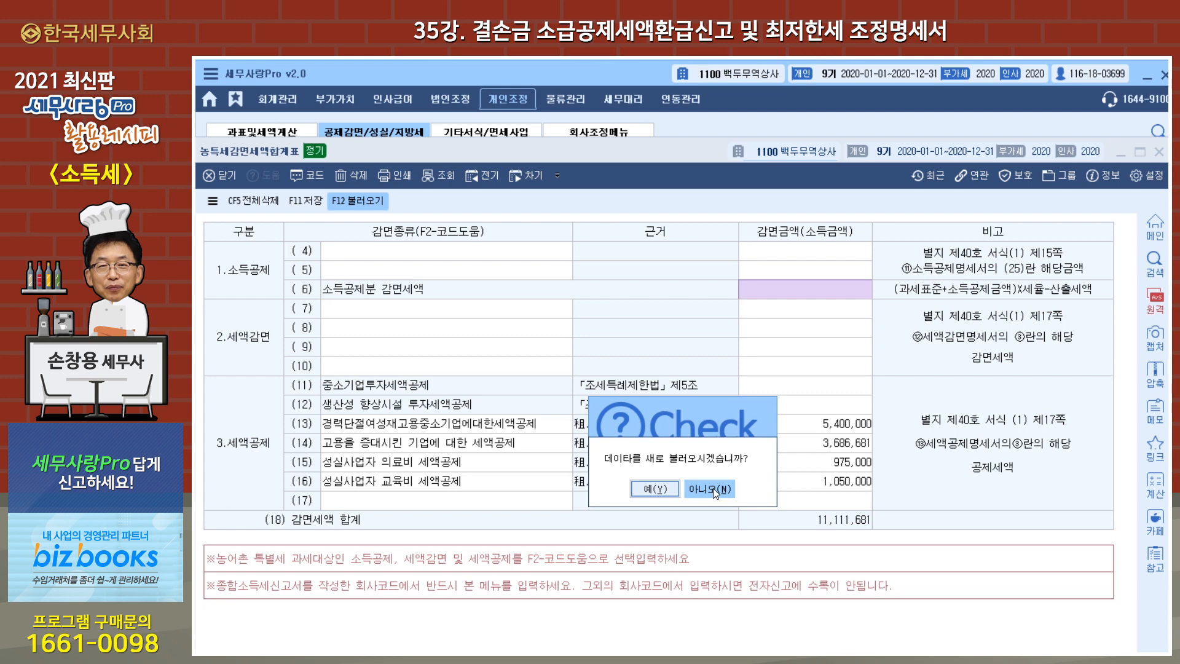
Decline reloading the 농특세감면세액합계표 and examine its 세액공제 items (13) to (16)
click(713, 490)
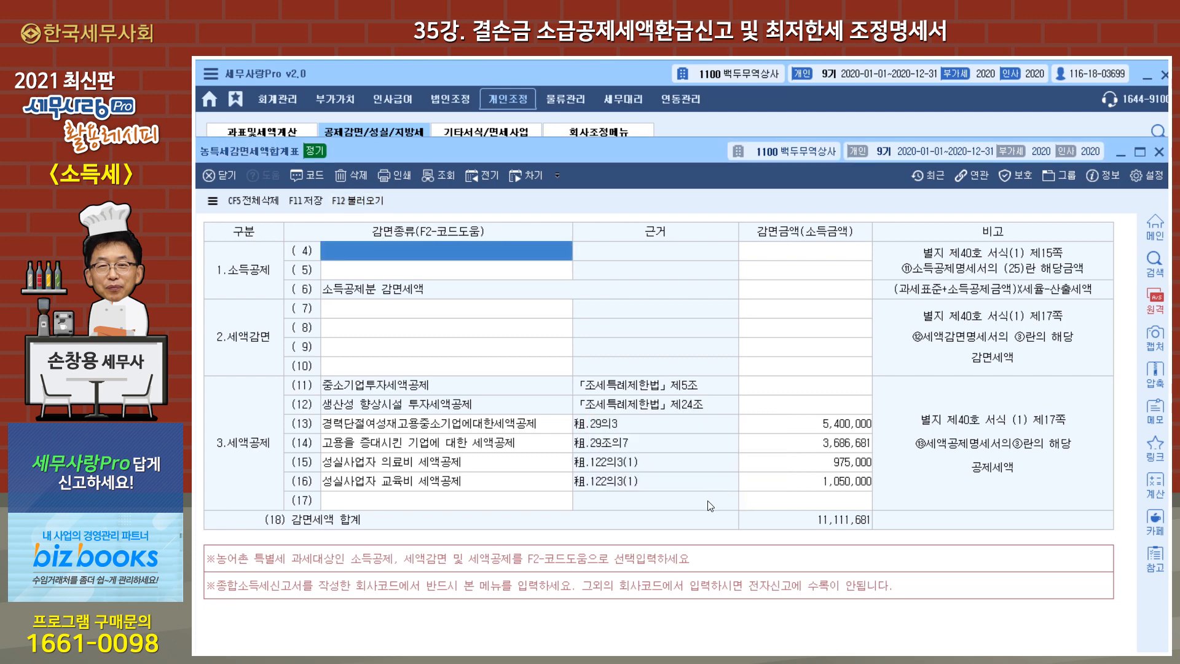
click(474, 444)
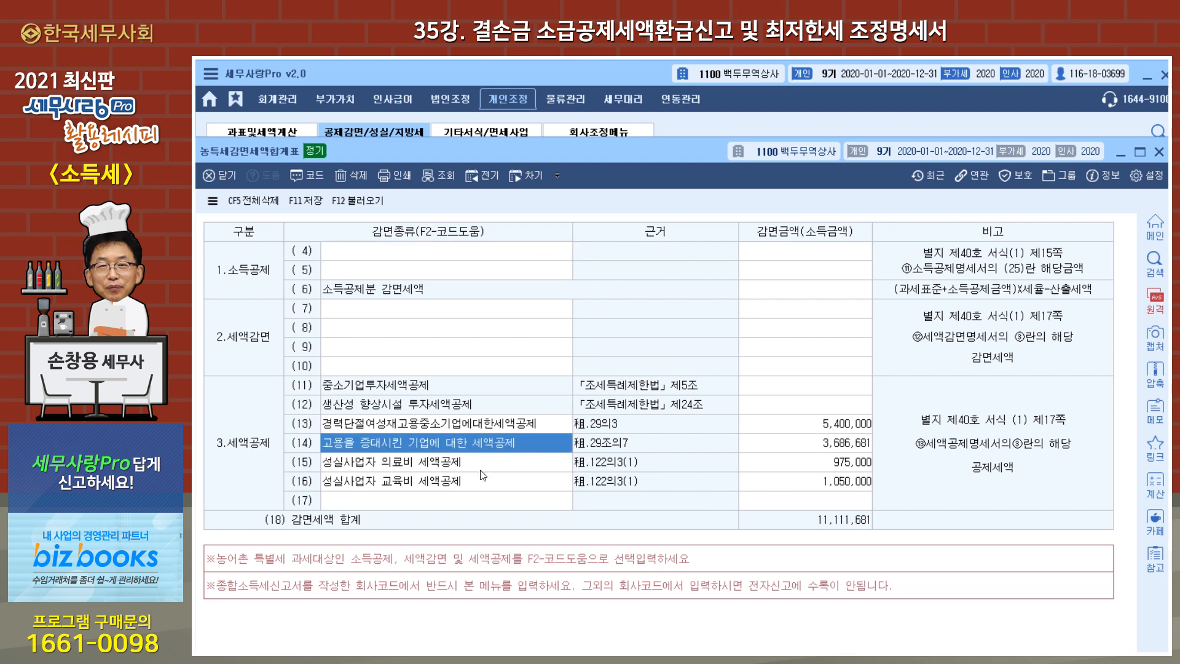
click(496, 429)
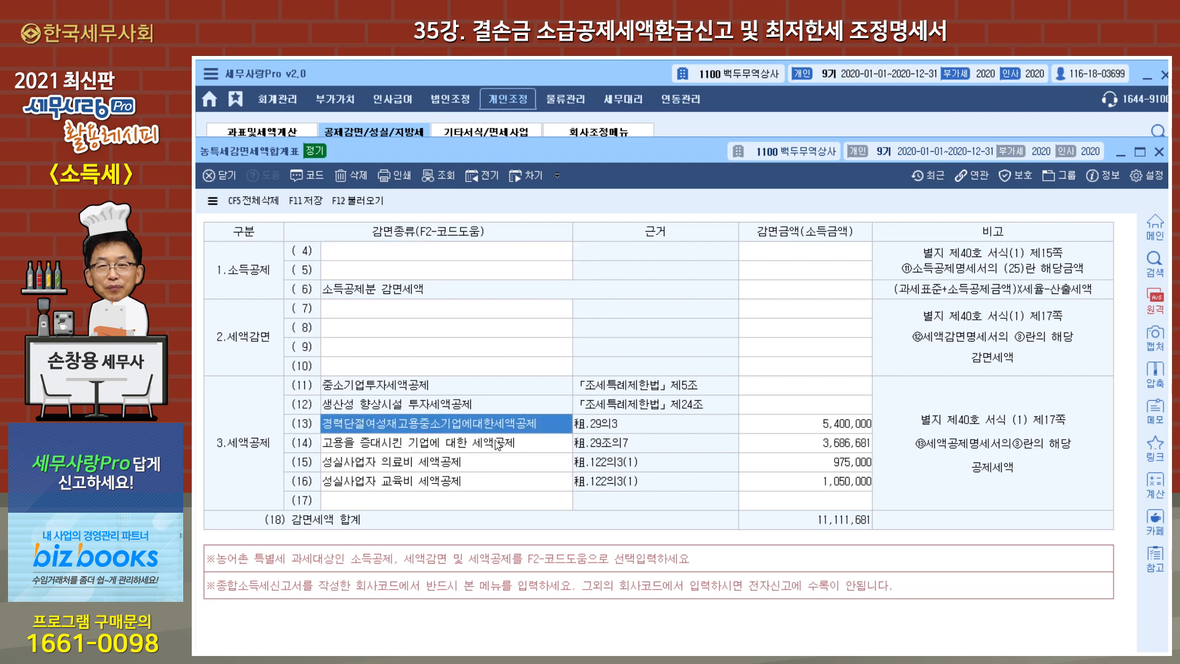
click(491, 450)
click(494, 478)
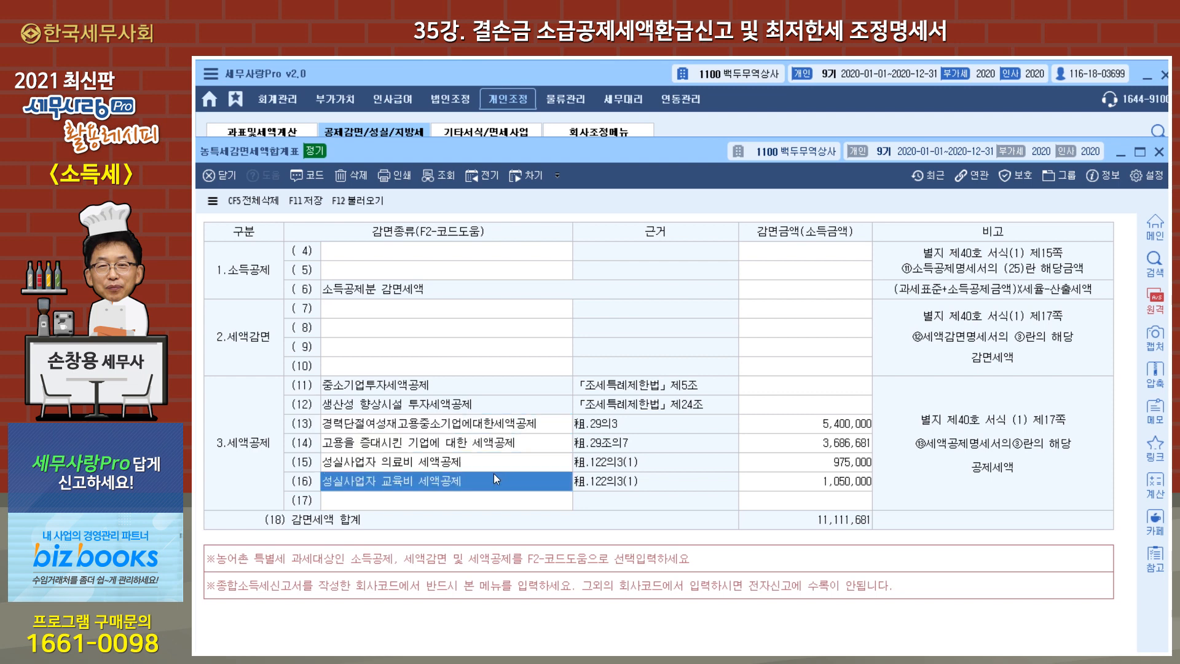
click(494, 469)
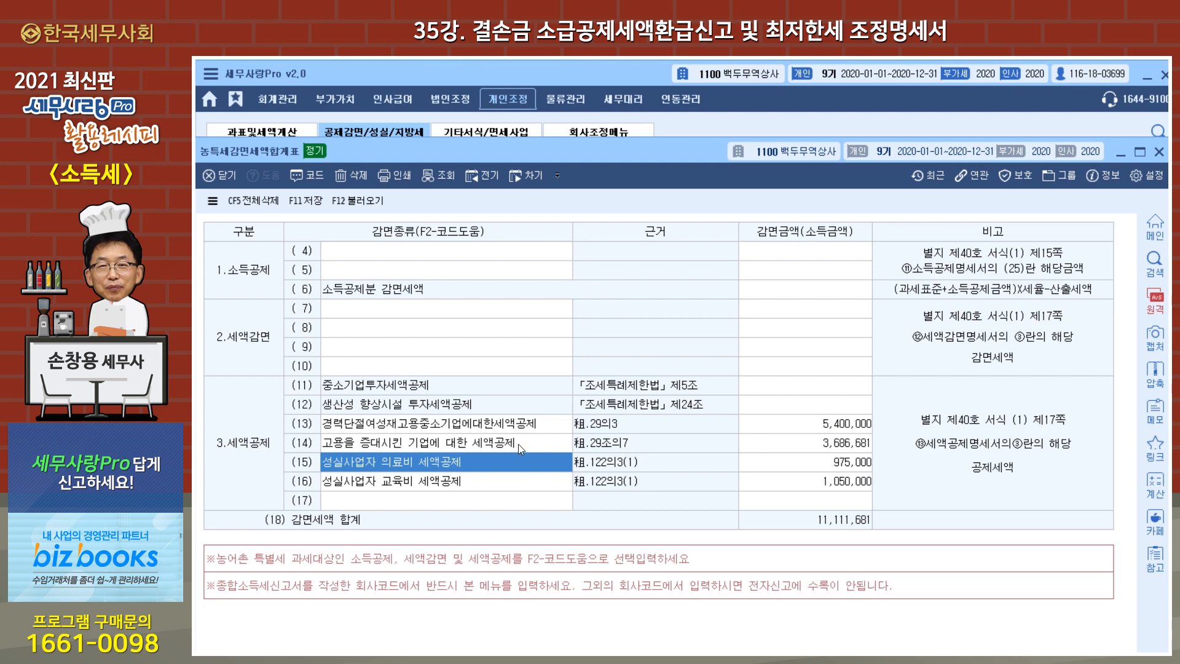
click(476, 428)
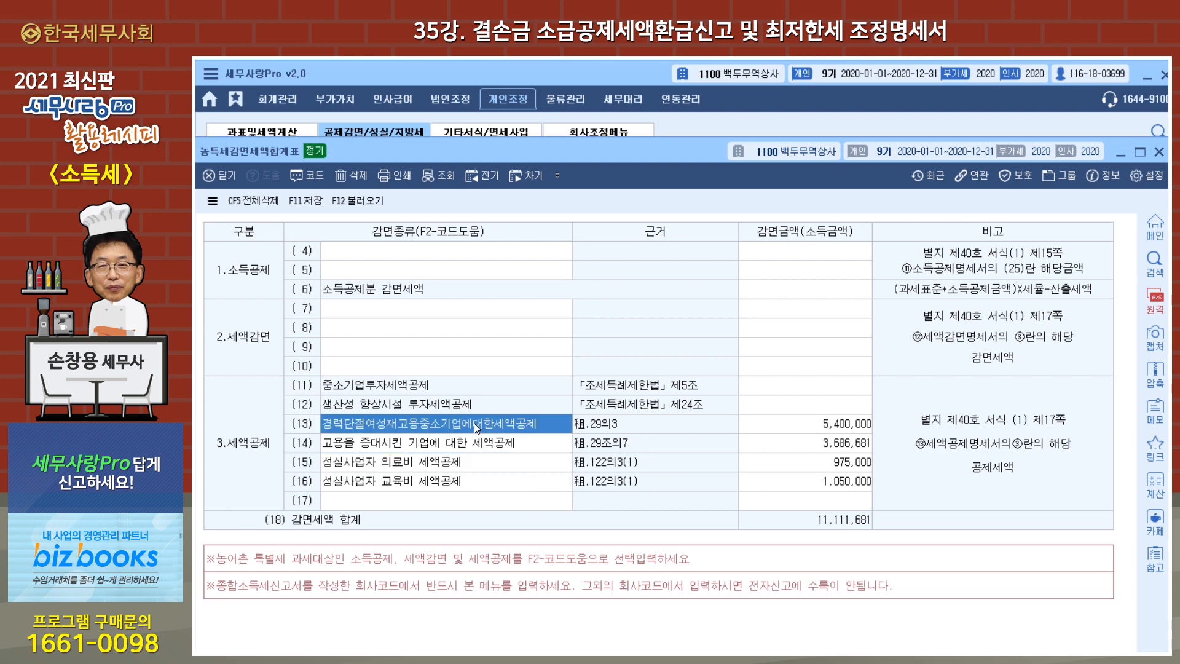
View the 조특법상 세액공제 code list for item (13) without choosing a code, and close the 농특세감면세액합계표
key(F2)
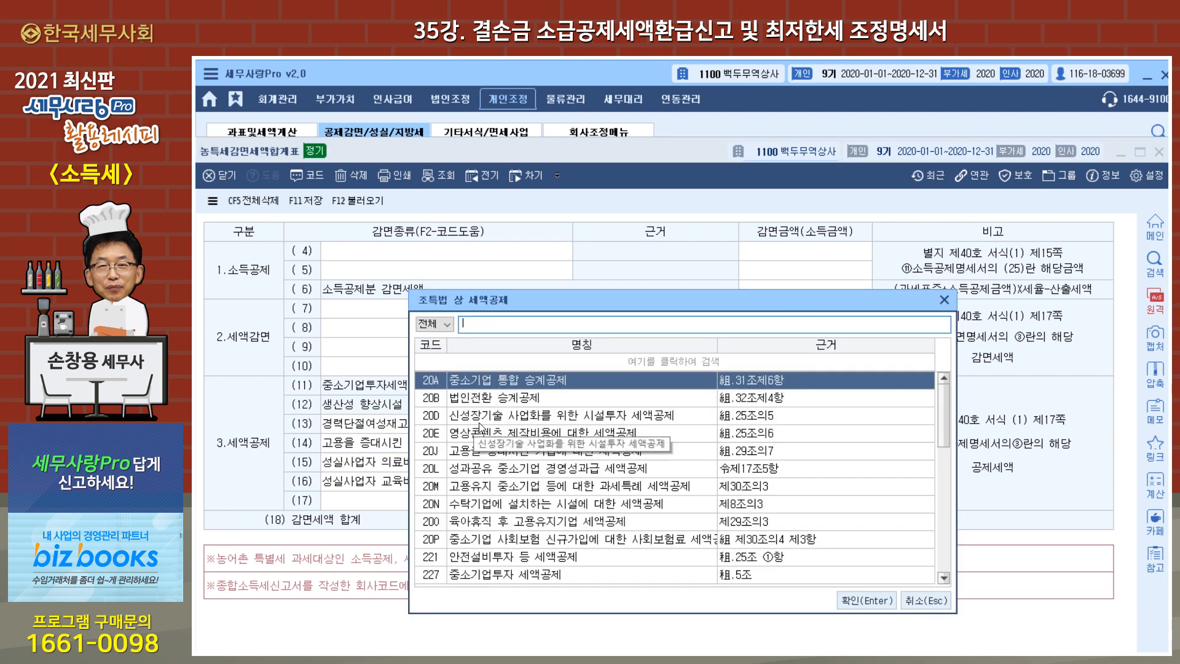
click(946, 300)
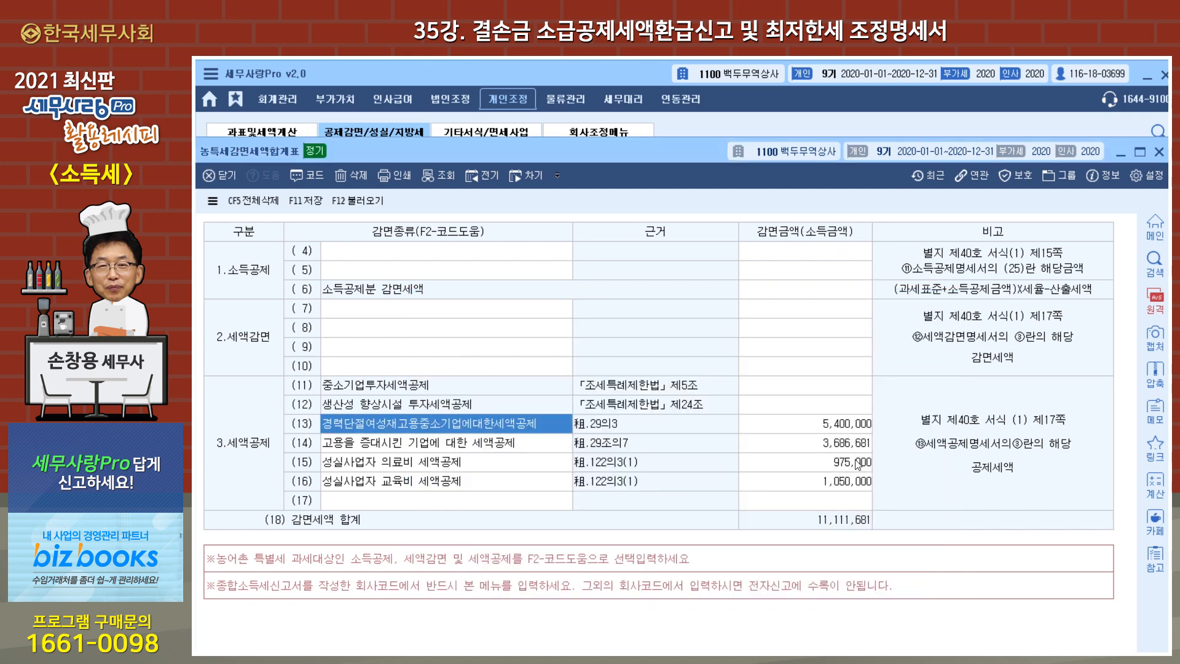
click(1153, 152)
click(604, 507)
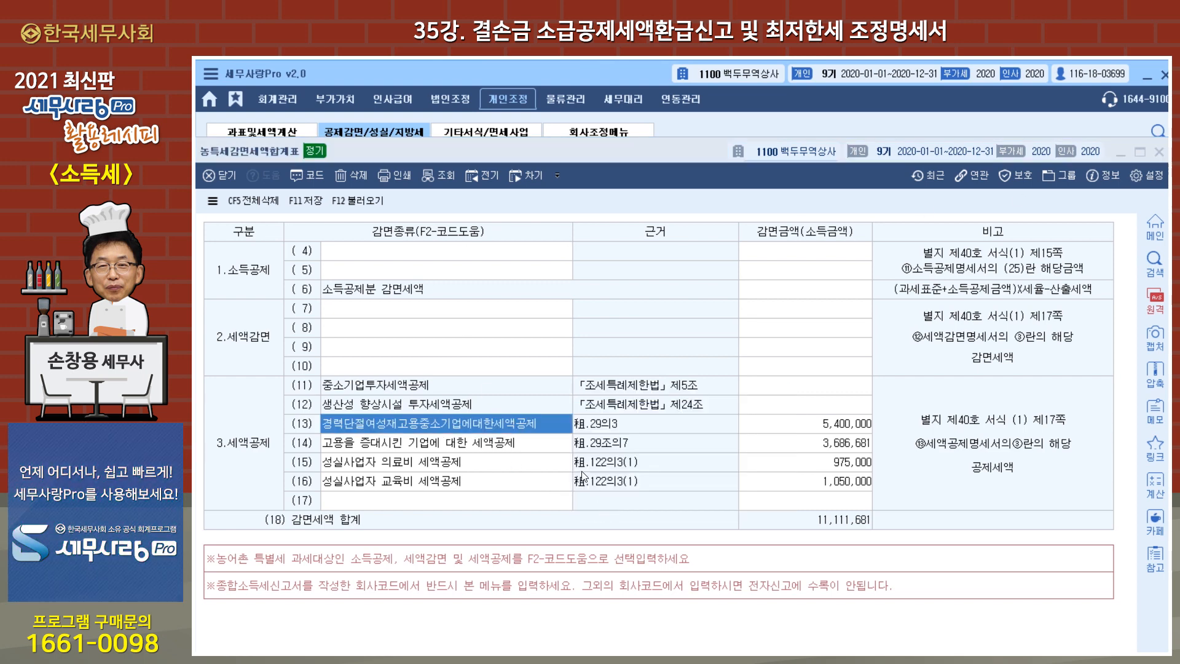
Check the 농어촌특별세 과세표준 in the 종합소득세신고서's 종합소득계산, and call up but decline reloading it from the 농특세감면세액합계표
click(274, 139)
click(953, 205)
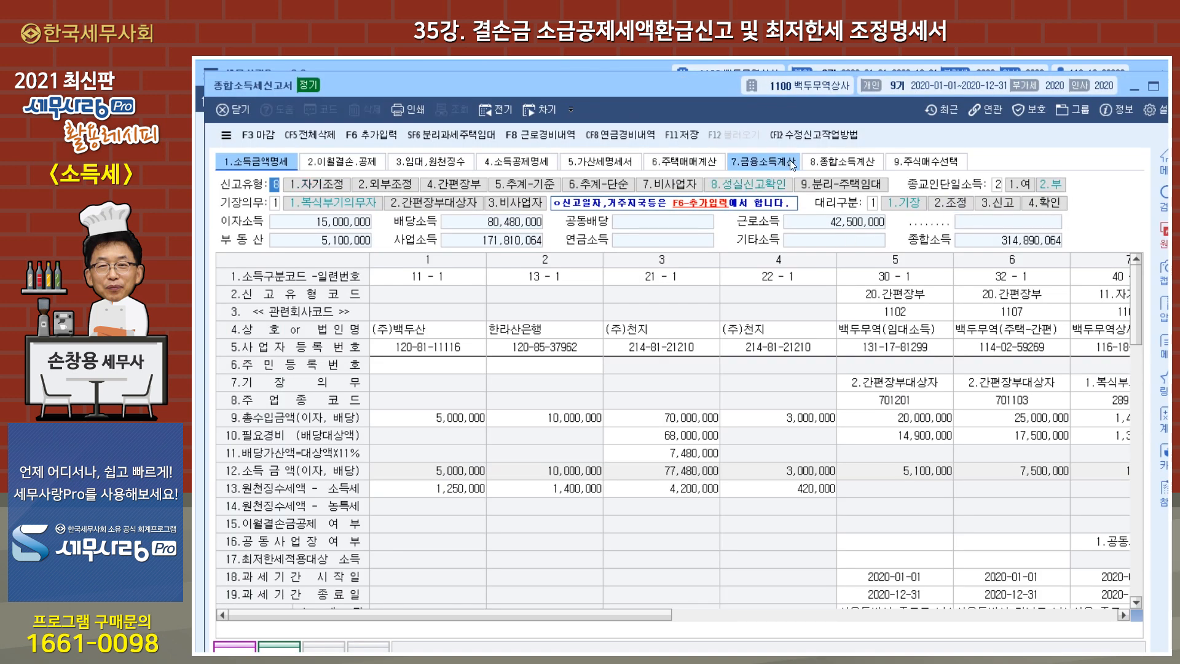
click(830, 162)
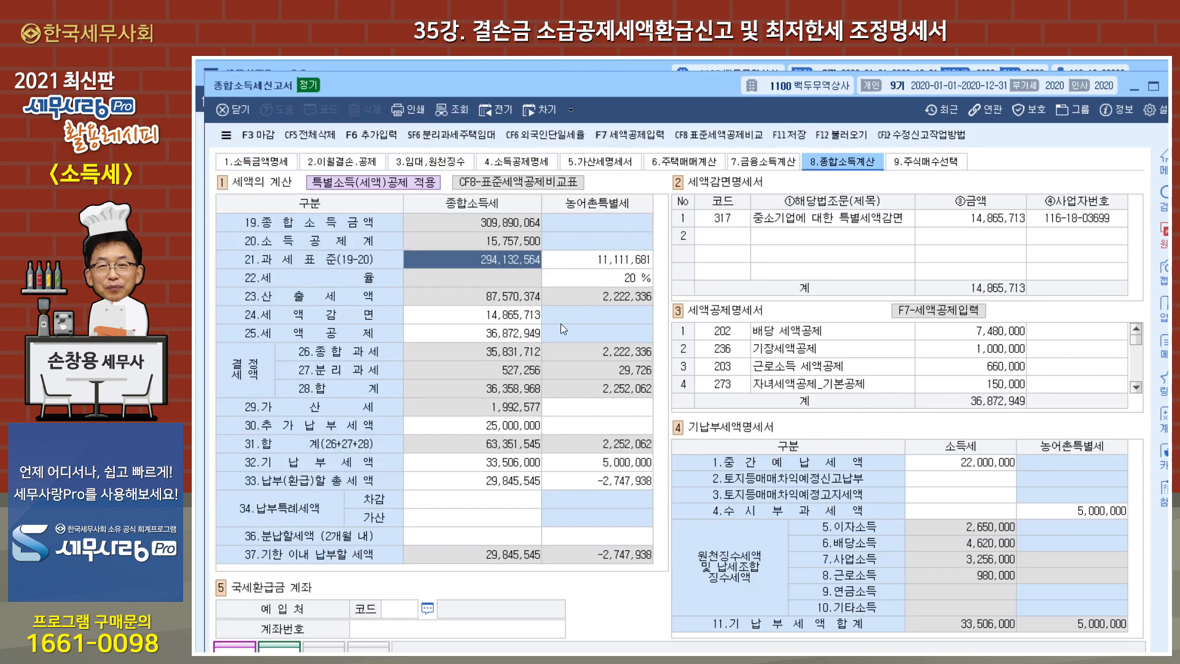
click(603, 258)
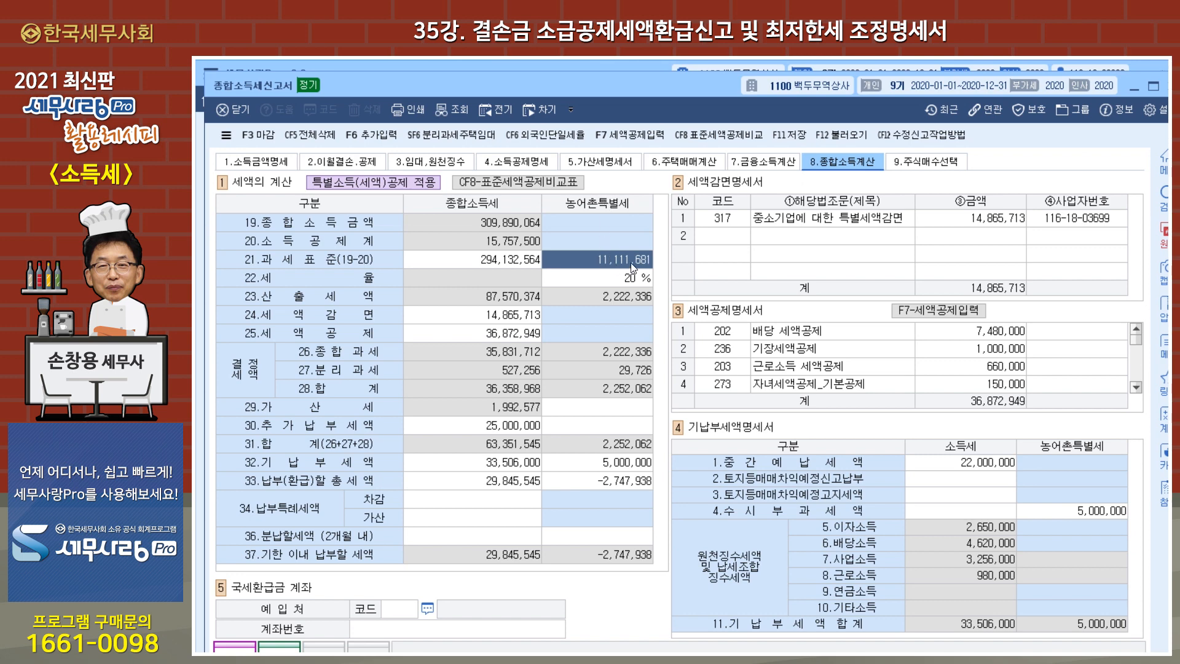
click(850, 136)
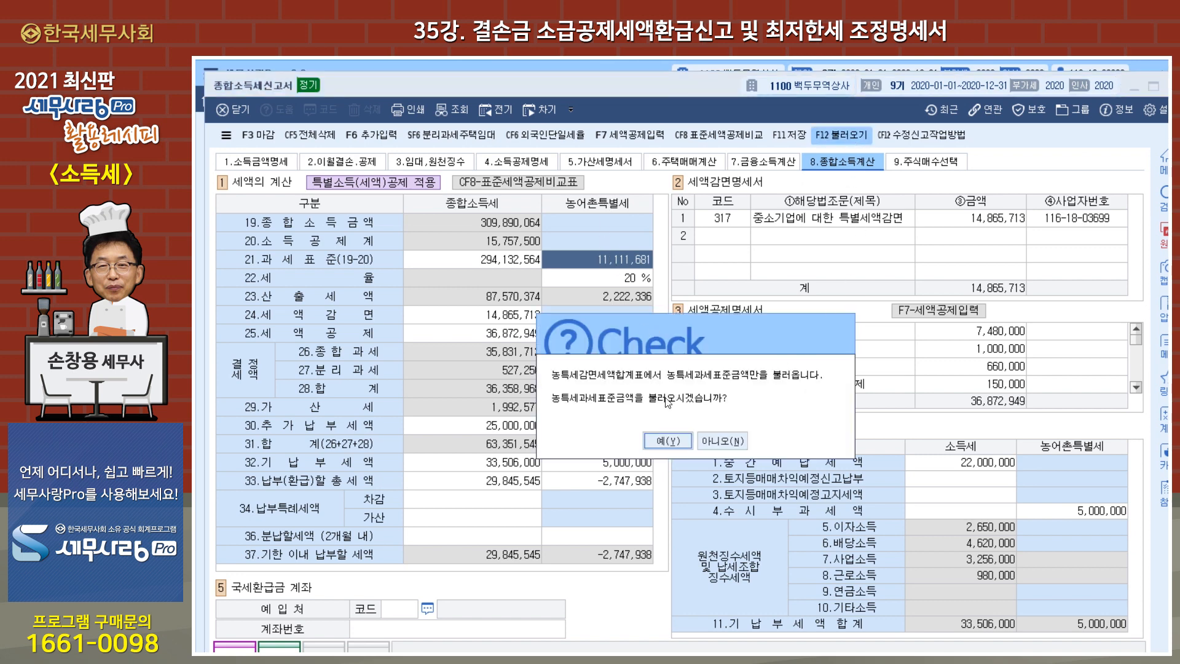
click(728, 446)
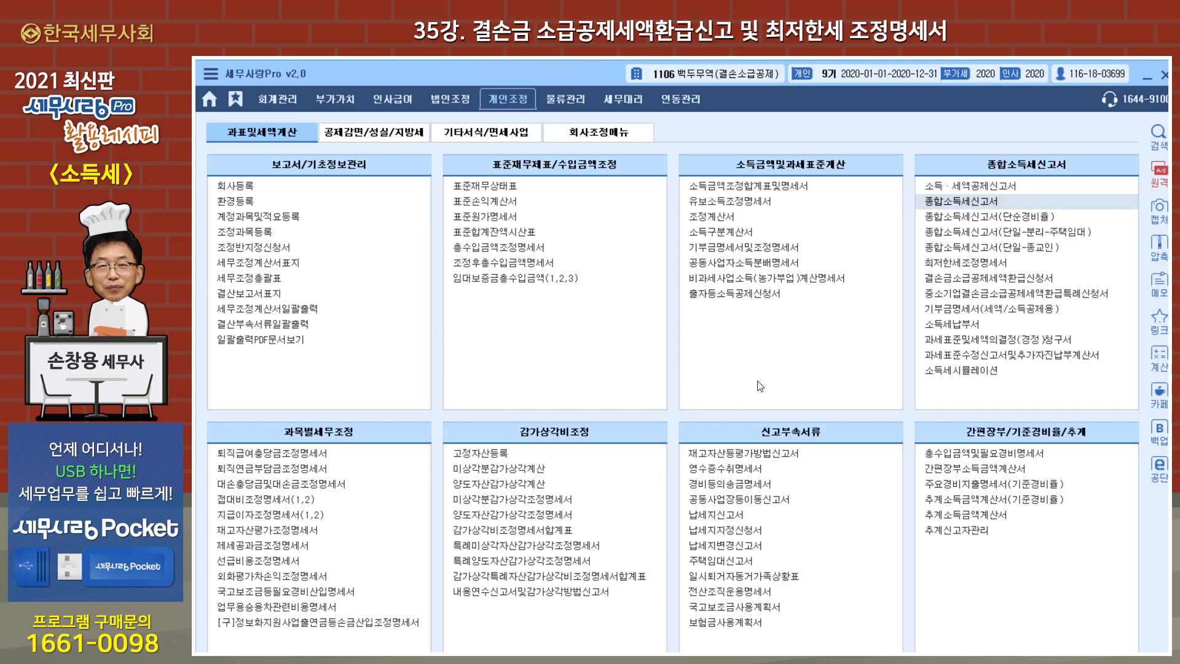
Examine the income details and 이월결손금명세서 in the 종합소득세신고서 of company 1106 백두무역(결손소급공제), and close the return
click(958, 207)
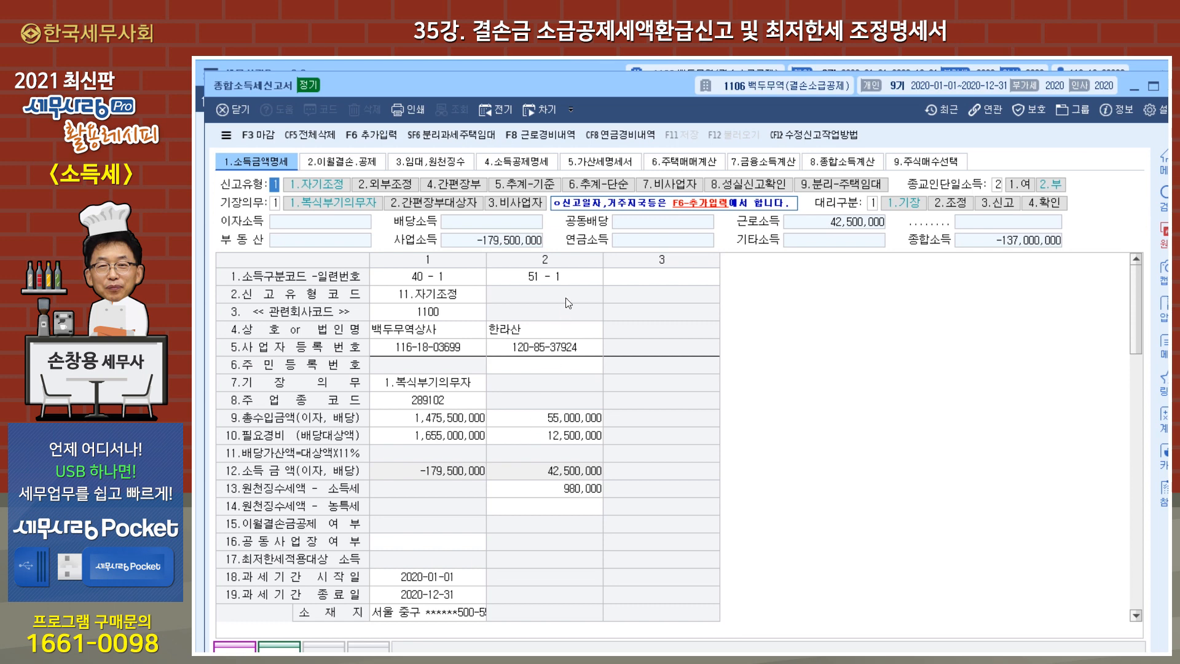
click(342, 162)
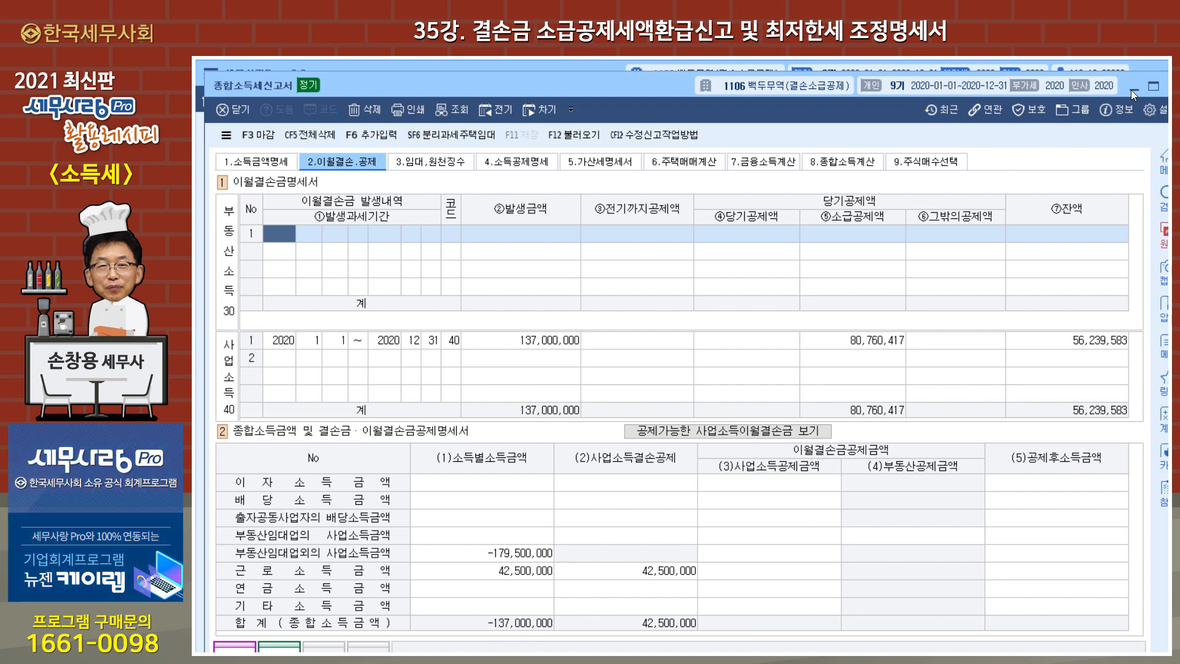
key(Escape)
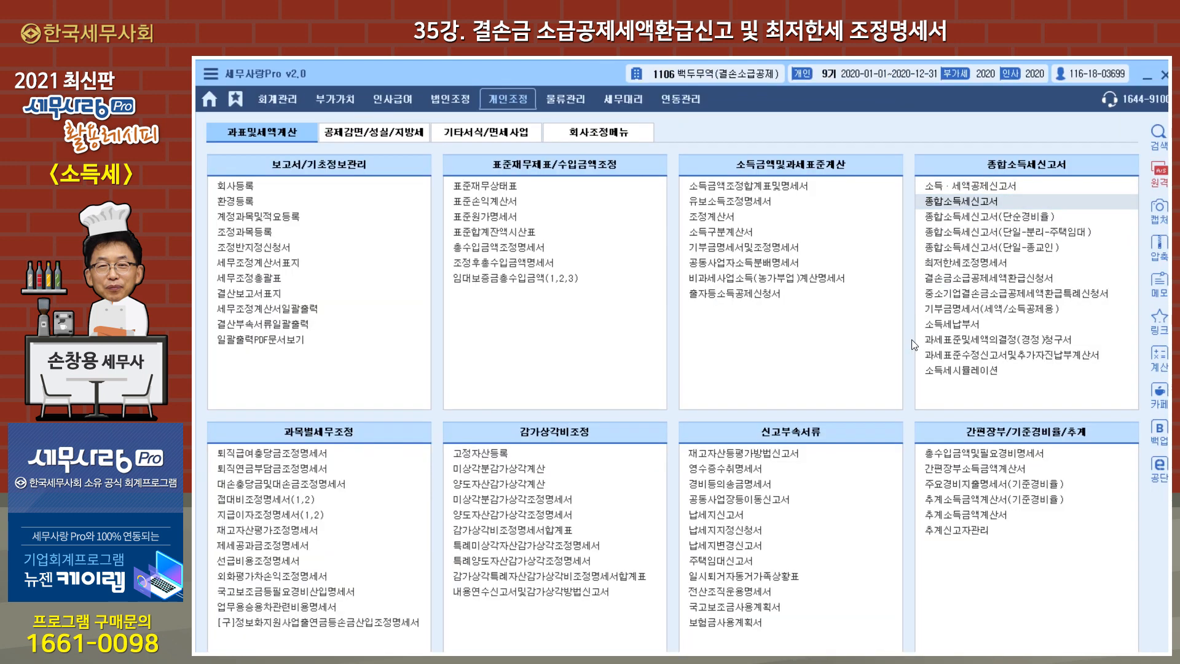
Open the 결손금소급공제세액환급신청서, bring the whole form into view, and decline reloading its data
click(964, 284)
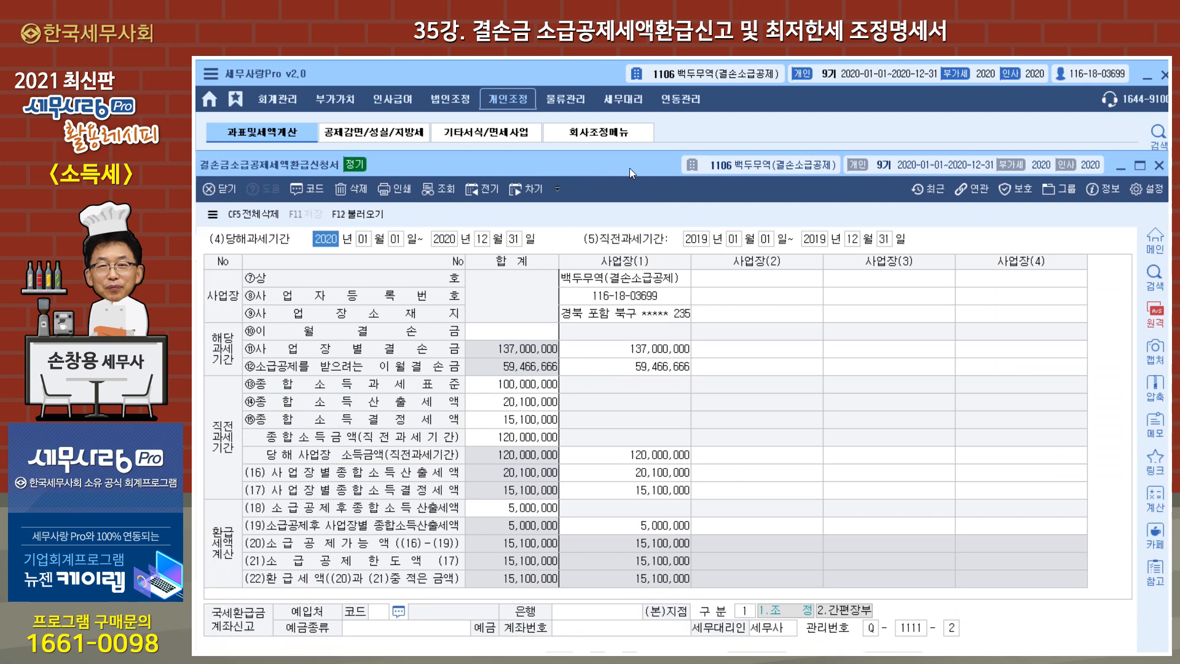
drag(629, 168, 644, 119)
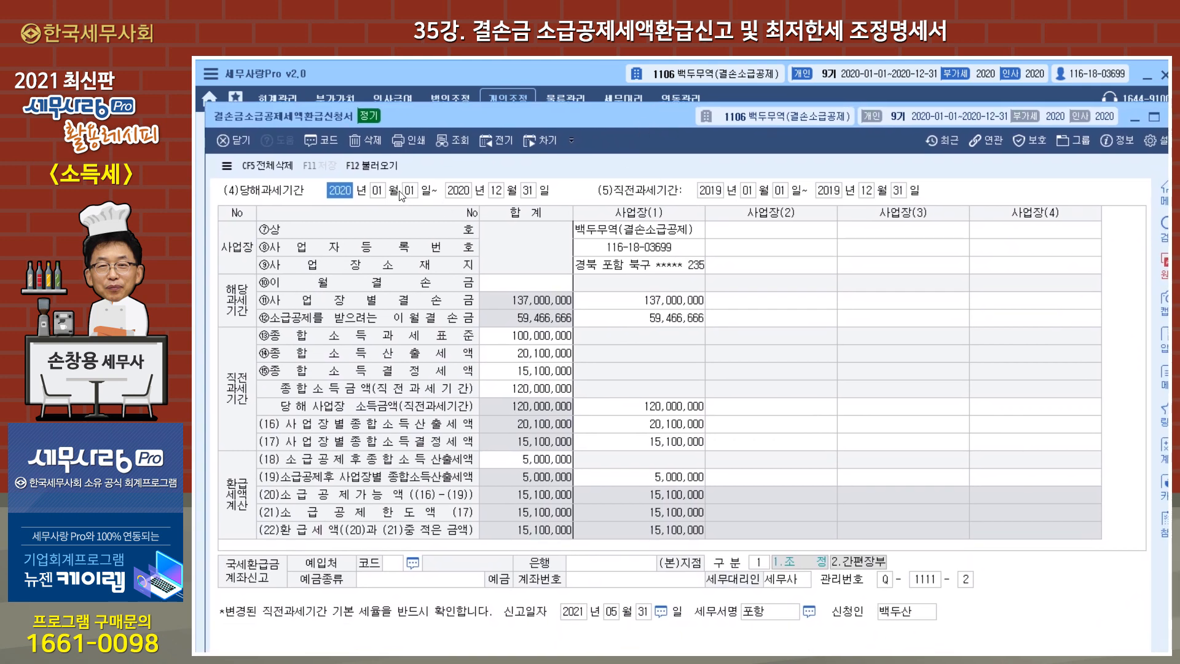
click(384, 176)
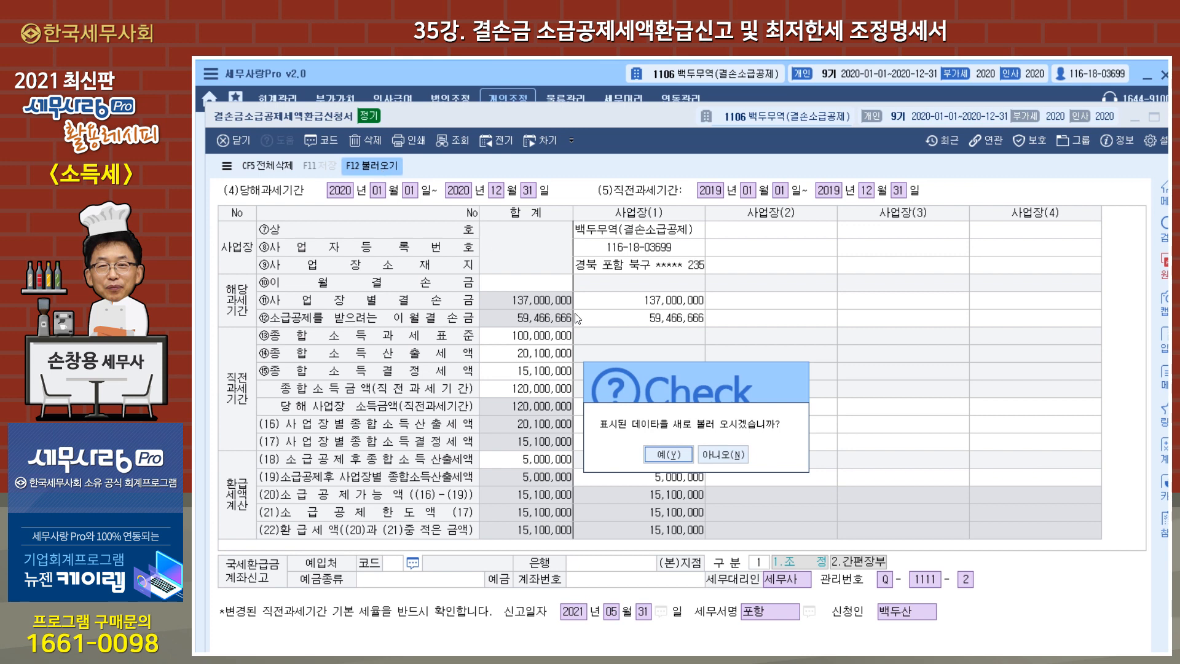
click(729, 455)
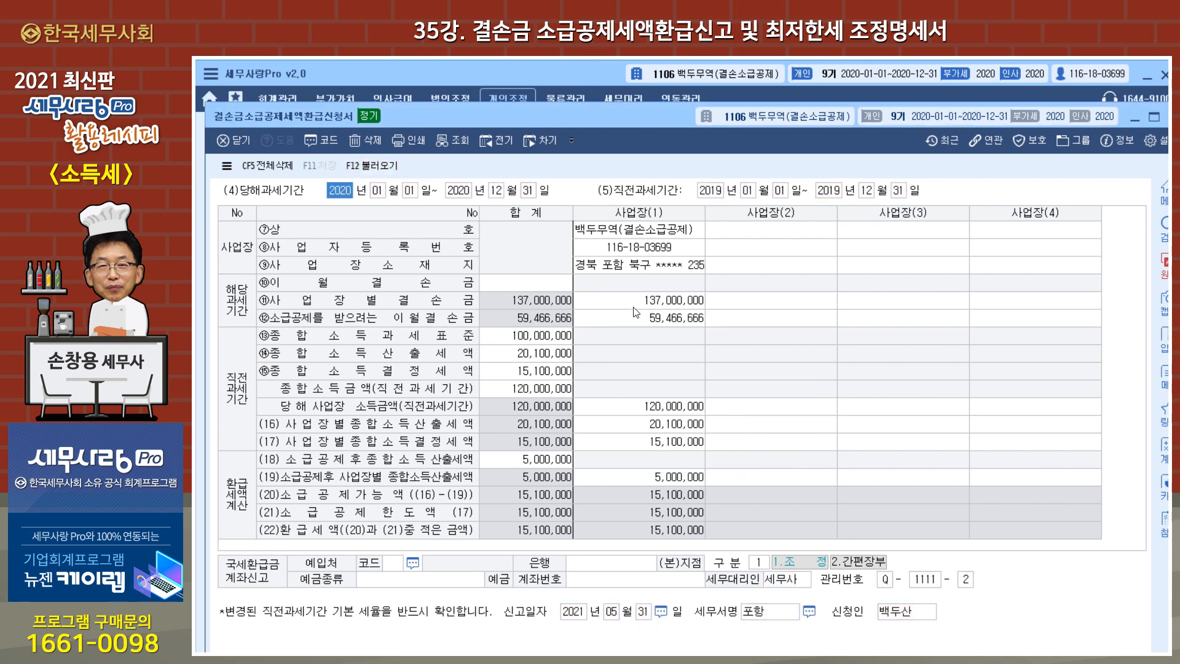
Clear item ⑫ 소급공제를 받으려는 이월결손금 for 사업장(1) in the 결손금소급공제세액환급신청서
click(615, 305)
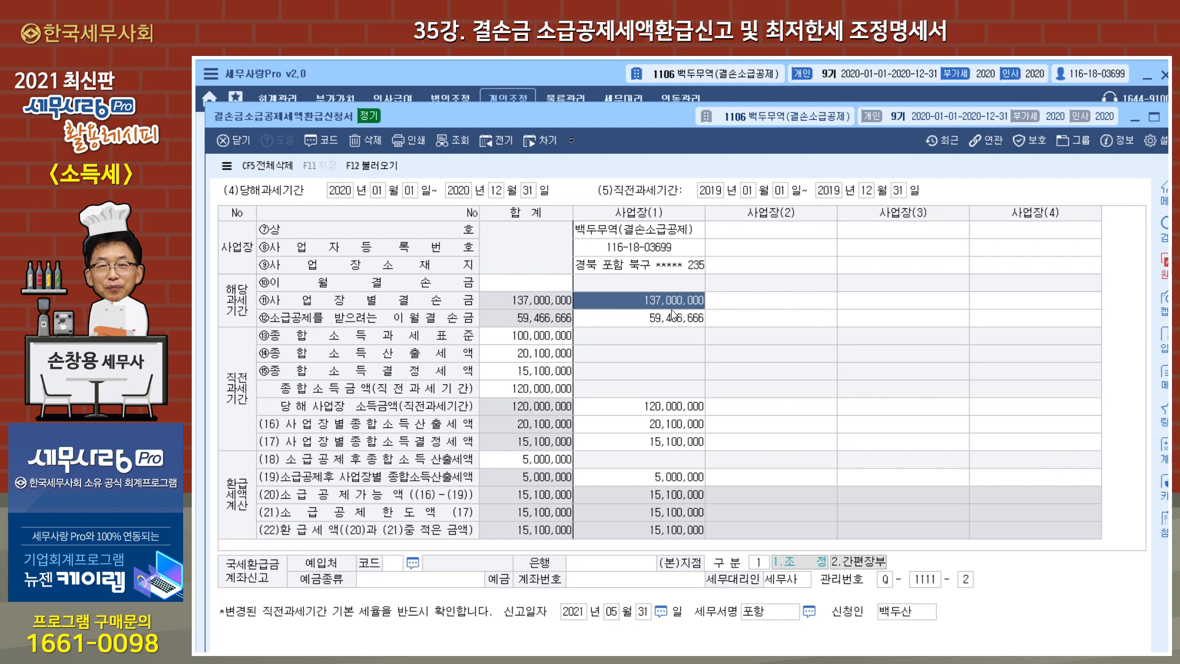
click(635, 320)
key(Delete)
key(Return)
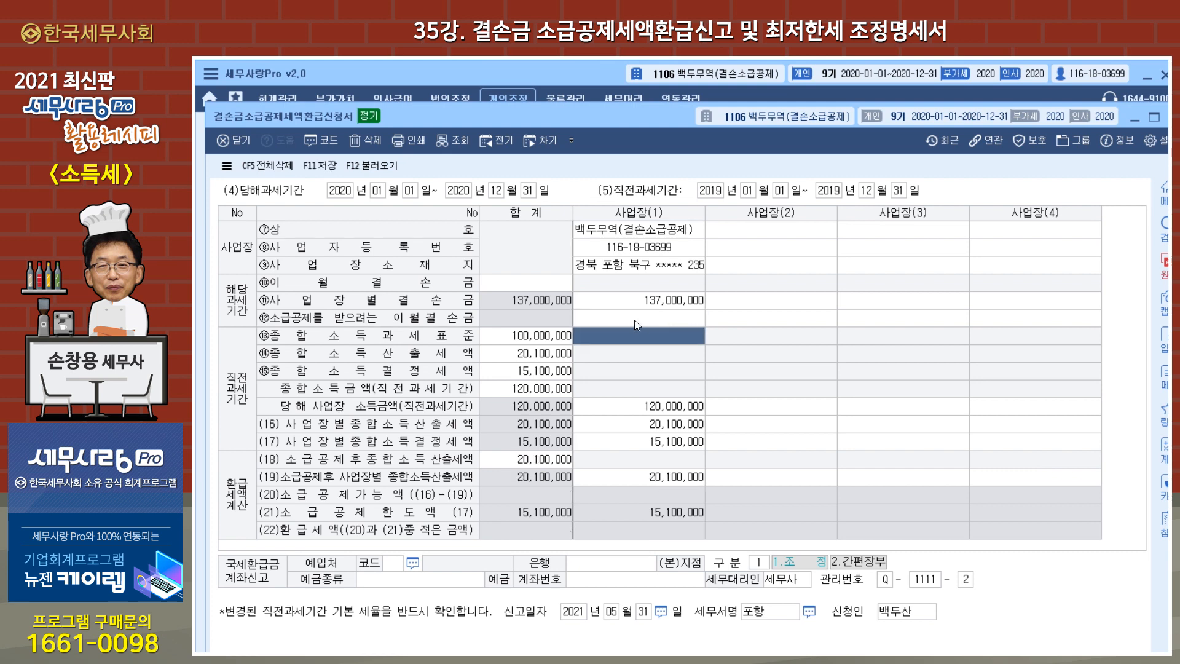
Review the prior-year 과세표준, 산출세액, 결정세액 and 소득금액, plus item (19) 소급공제후 사업장별 종합소득산출세액, with no carryback loss entered
click(566, 340)
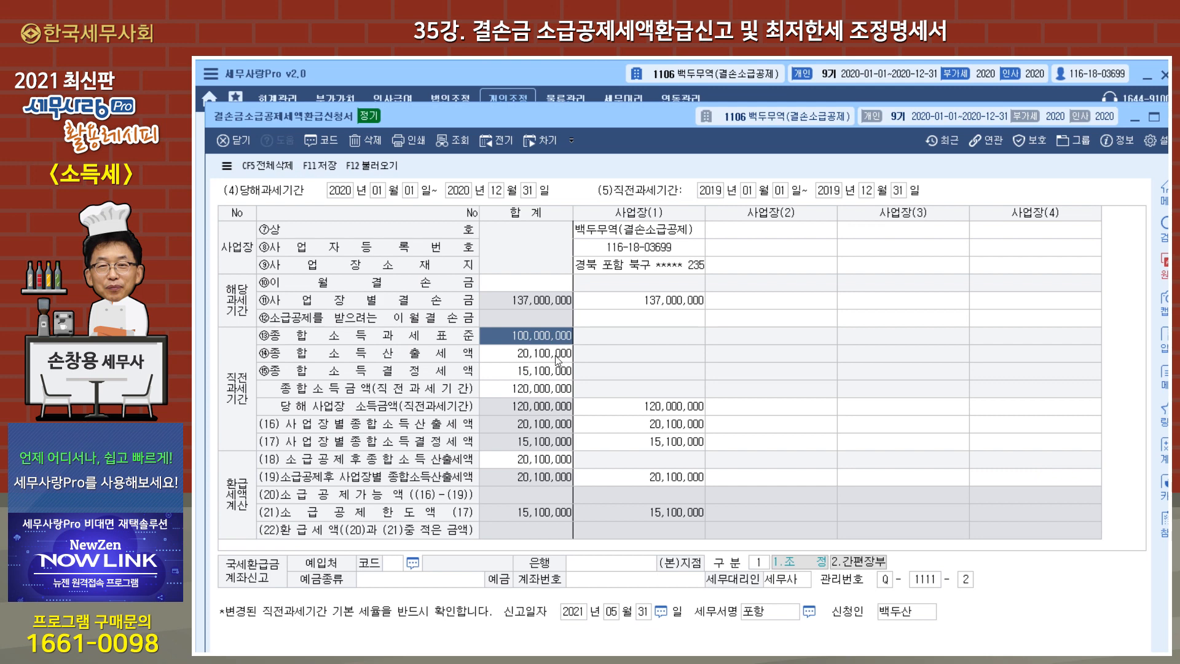
click(556, 355)
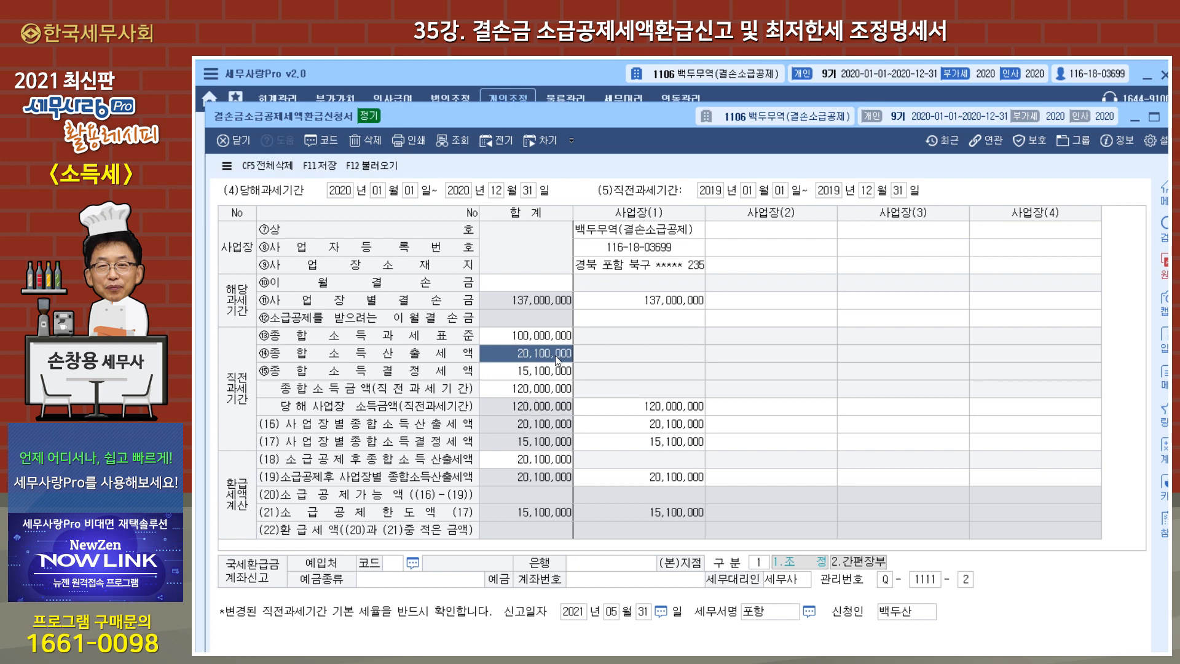
click(555, 373)
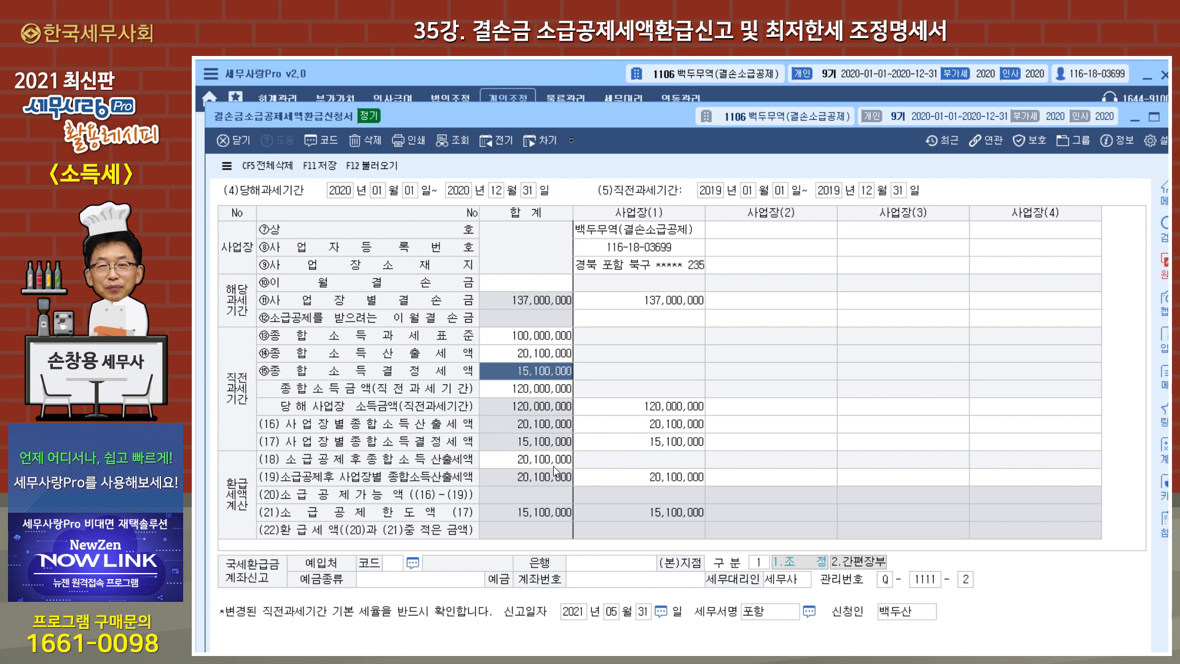
click(646, 412)
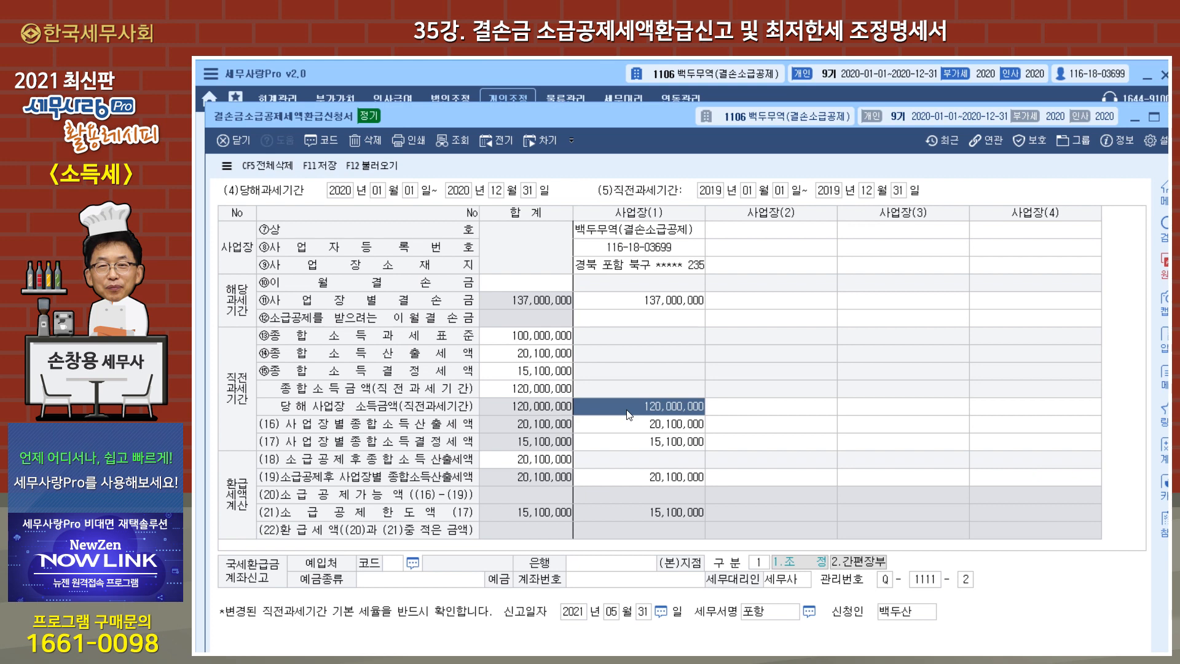
click(629, 429)
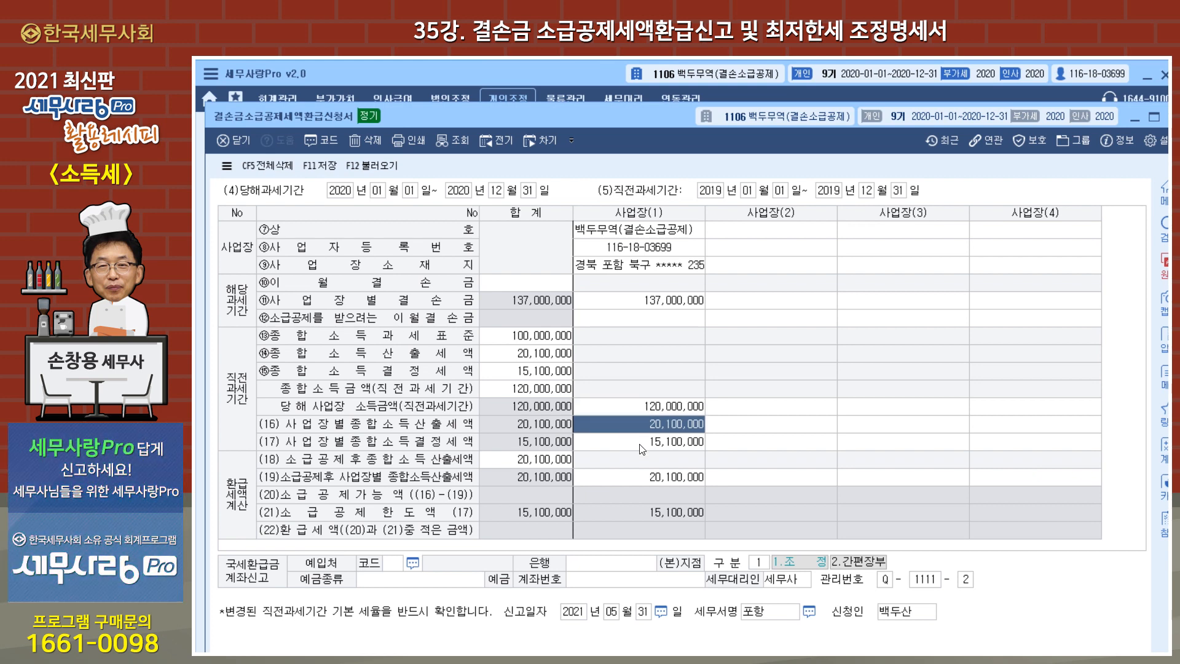
click(639, 443)
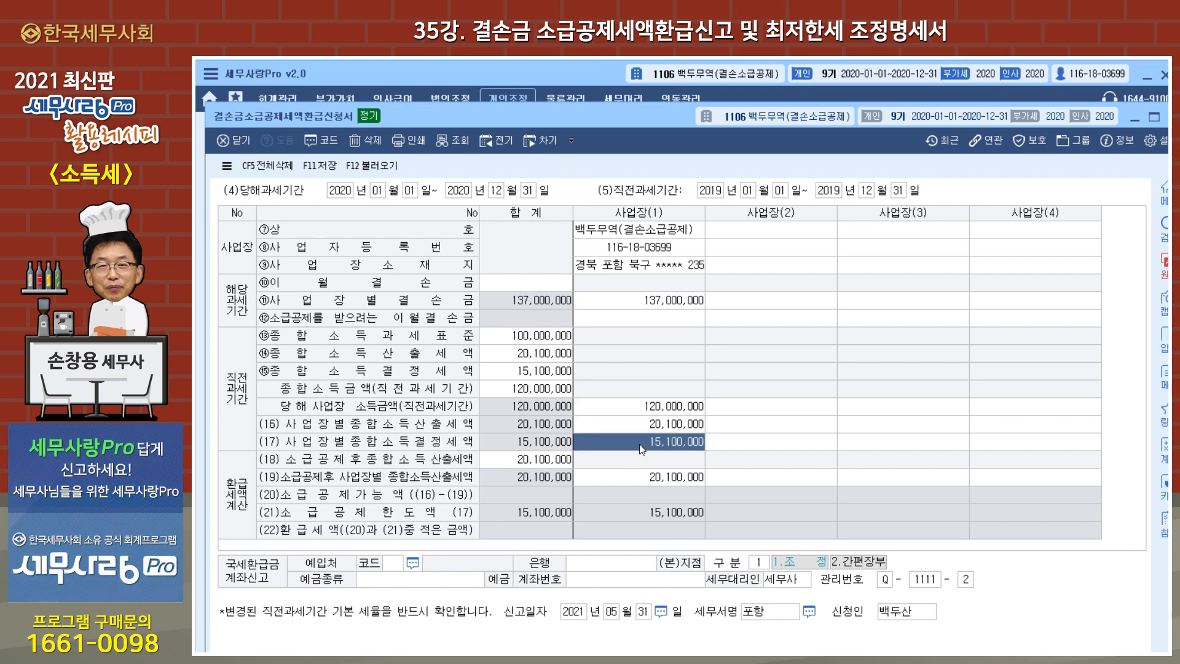
click(673, 479)
Enter 59,466,666 as item ⑫ 소급공제를 받으려는 이월결손금 for 사업장(1)
click(670, 320)
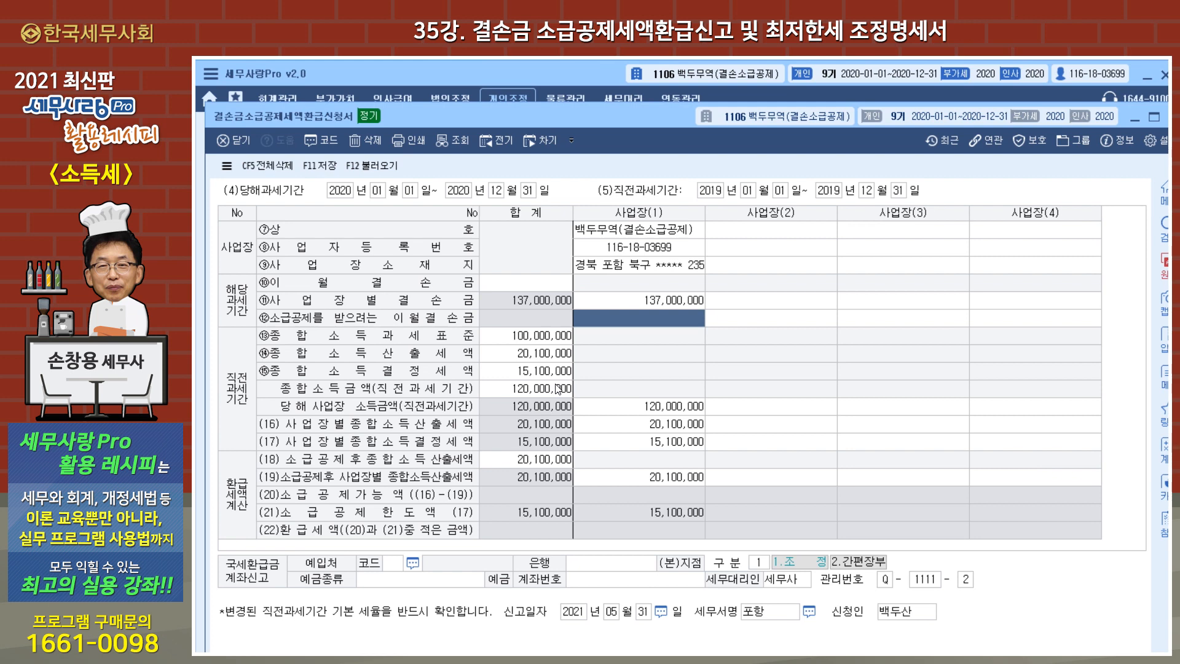
text(59)
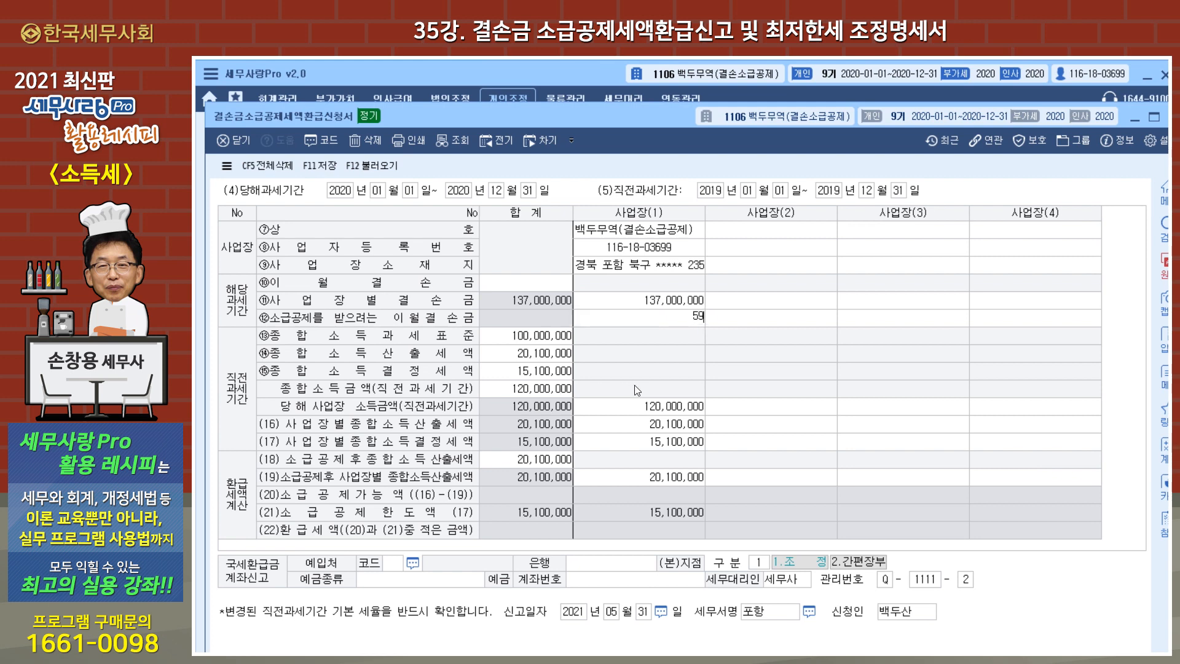
text(,466,666)
key(Return)
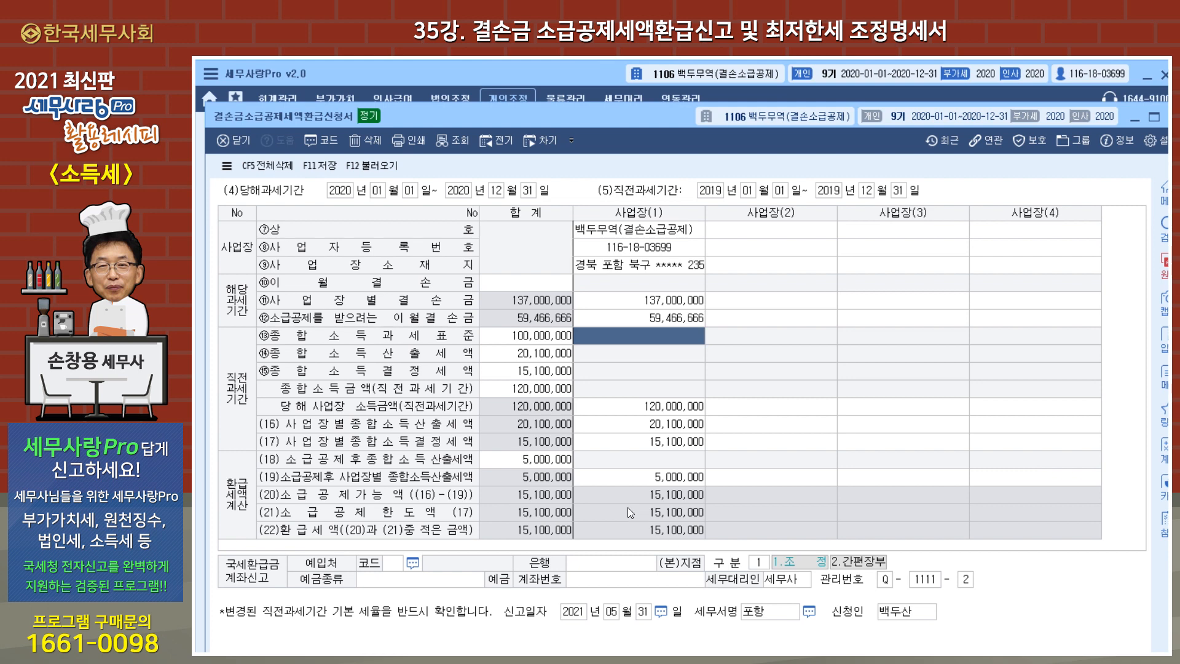
Clear item ⑫ for 사업장(1) and try a carryback loss of 100,000,000 instead
click(651, 322)
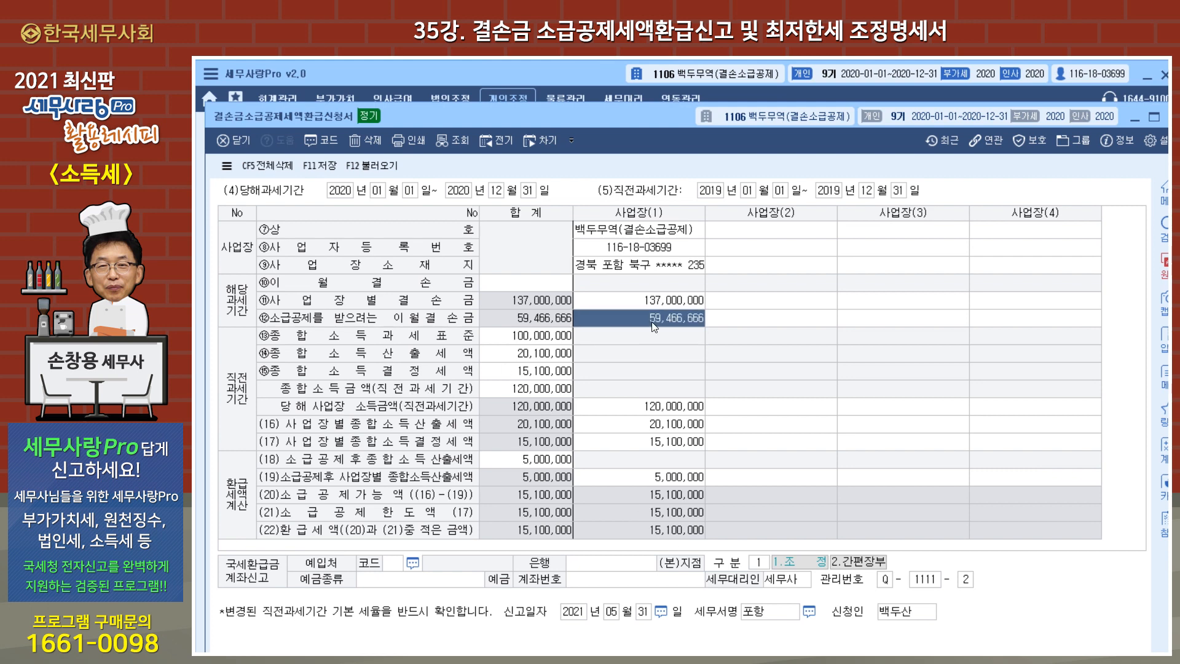
key(Delete)
key(Return)
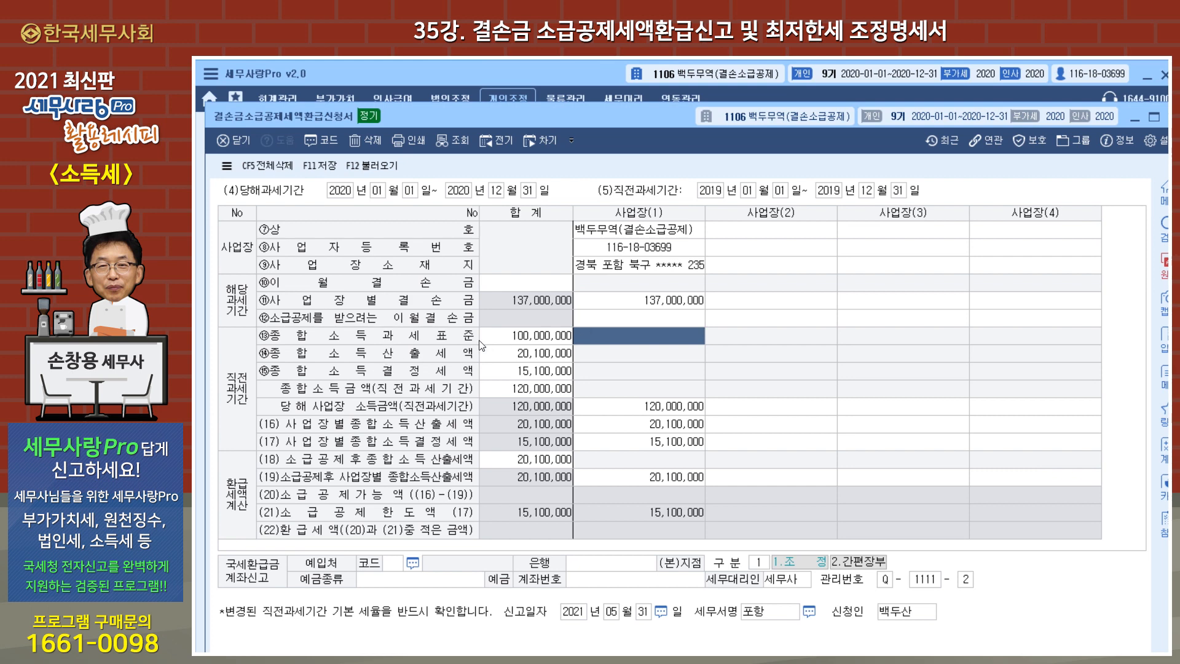
click(642, 320)
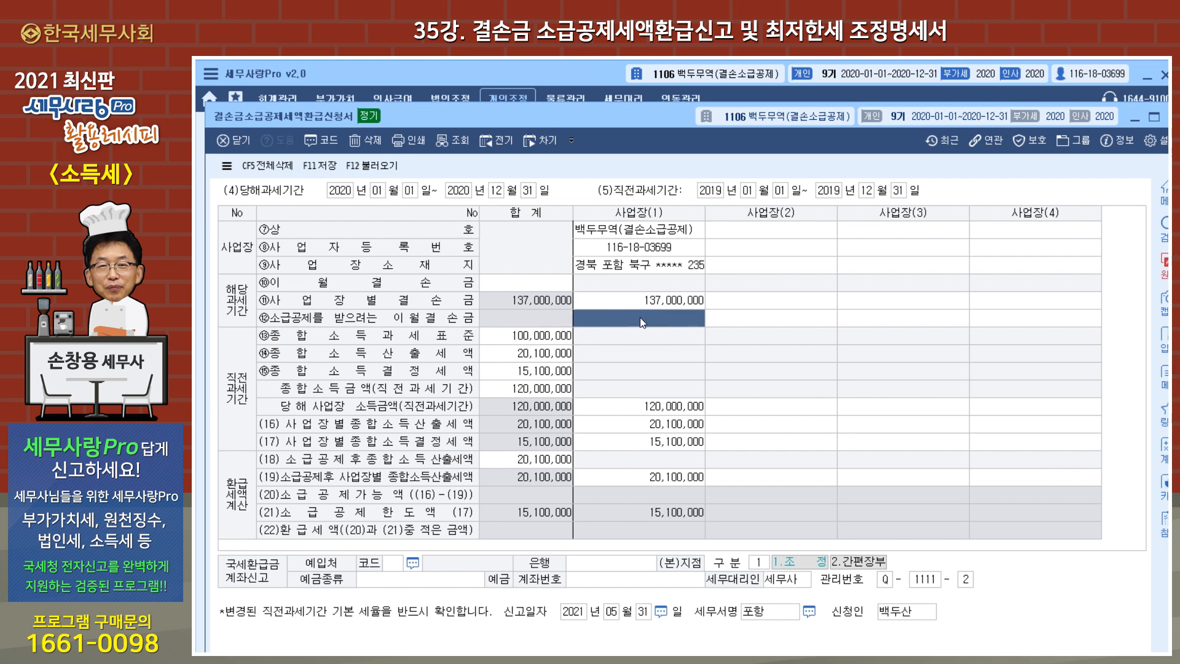
text(100000000)
key(Return)
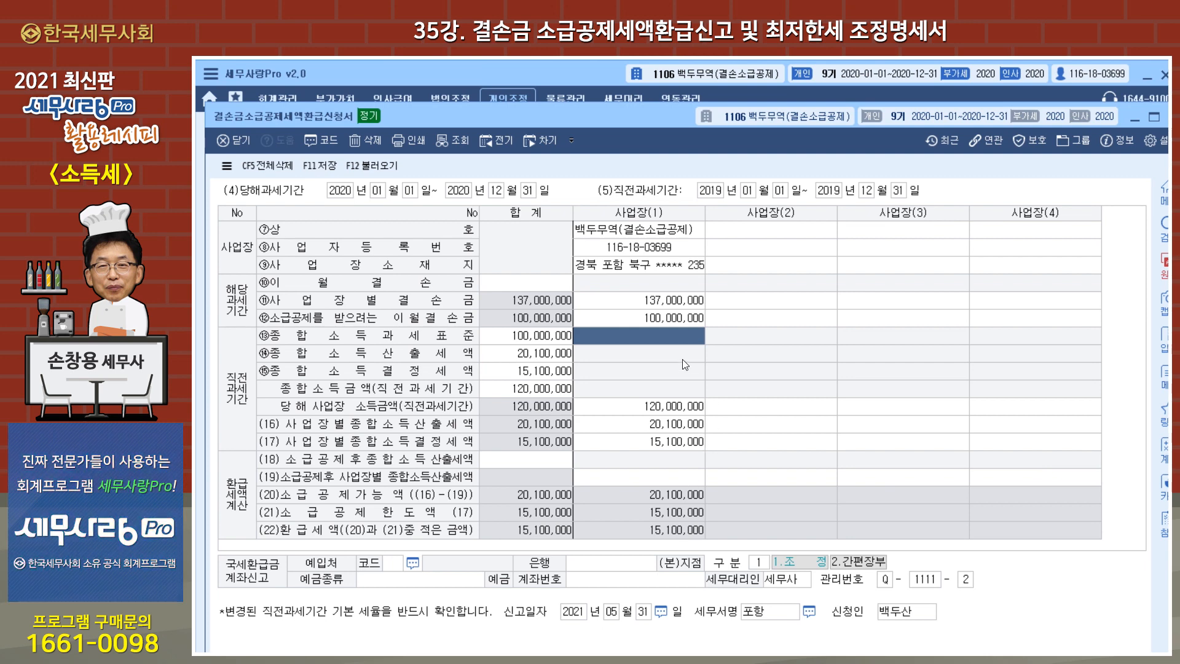
Set item ⑫ for 사업장(1) back to 59,466,666, and close the 결손금소급공제세액환급신청서, saving the changes
click(680, 318)
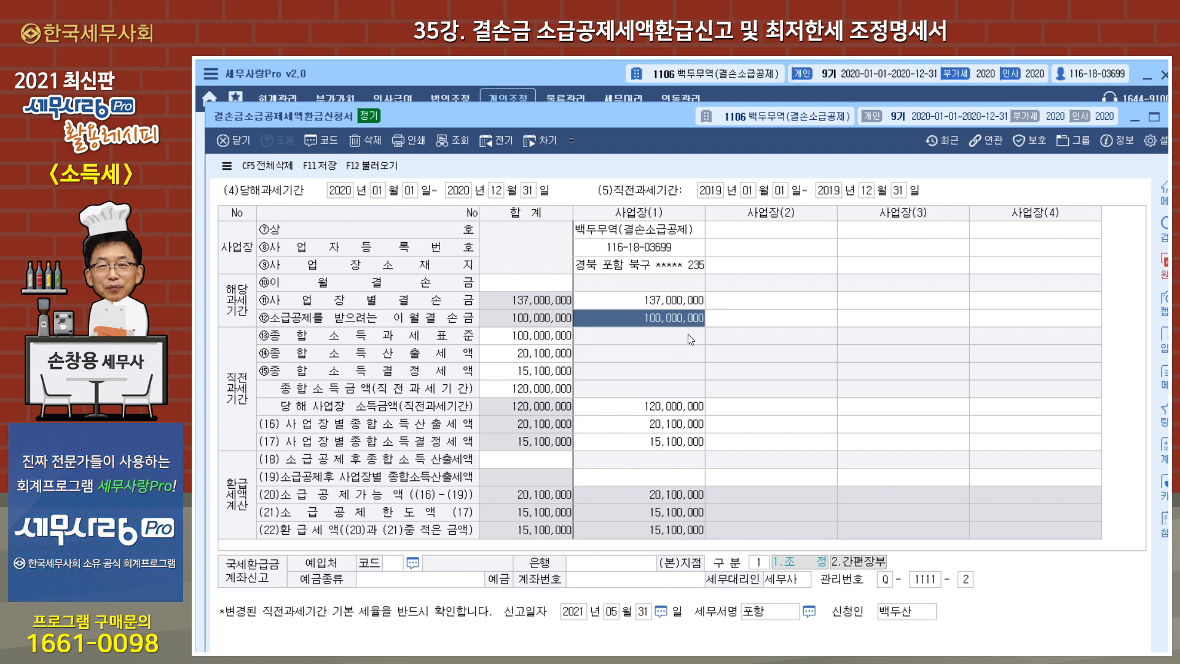
text(59,466,666)
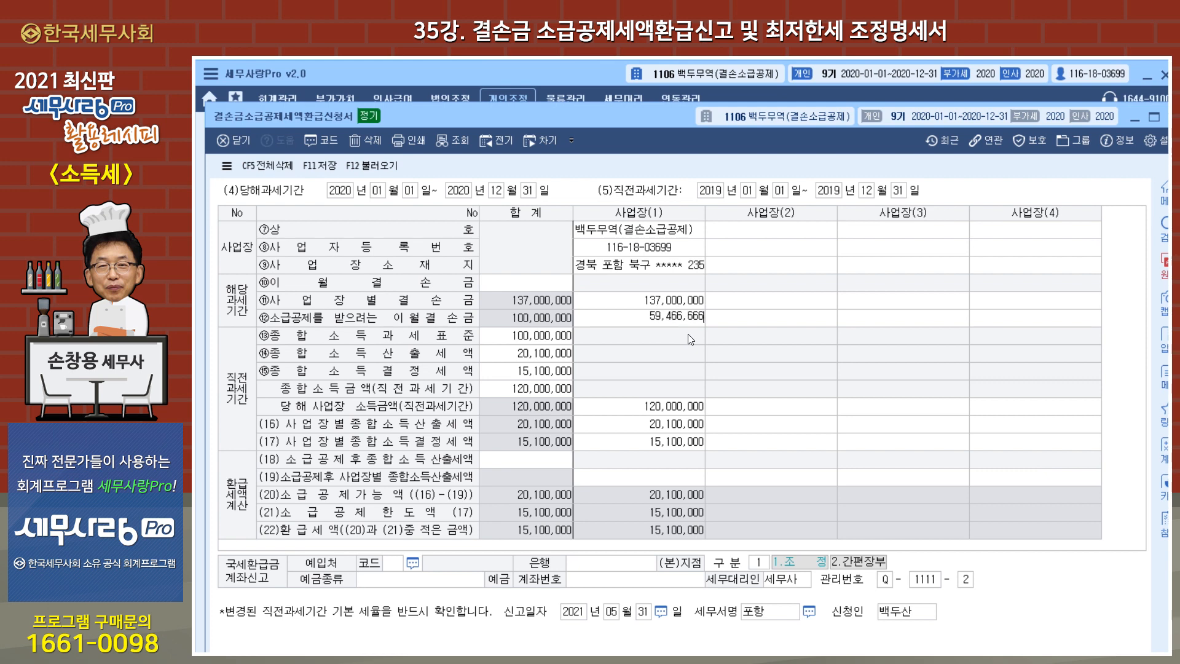
key(Return)
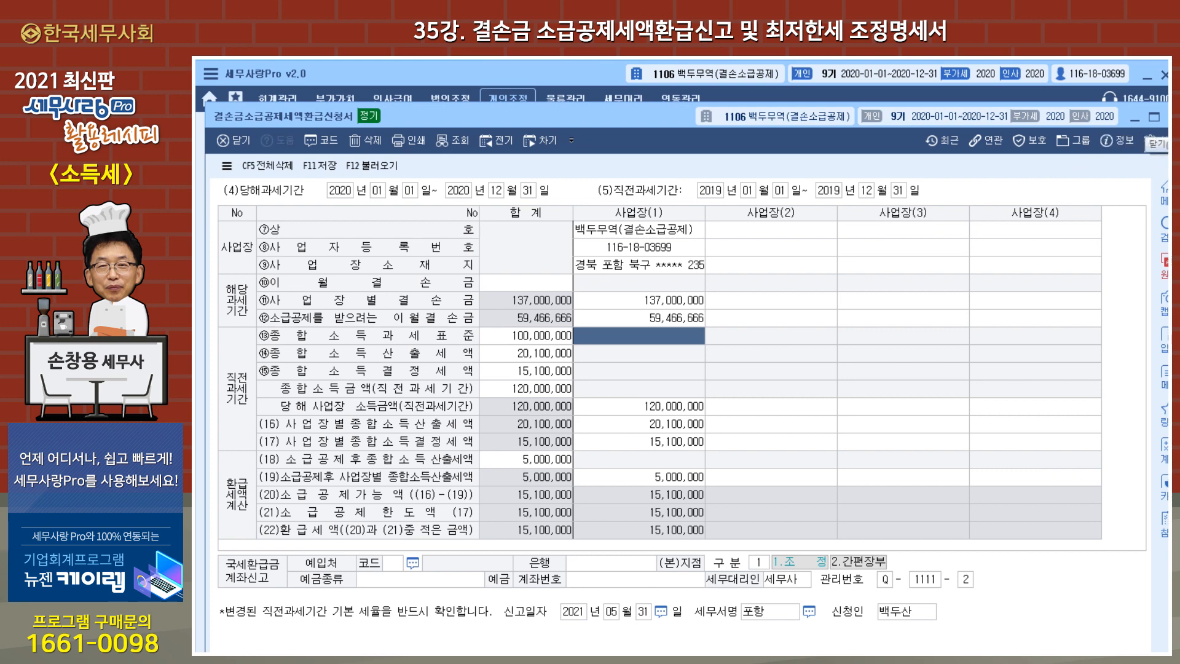
click(1155, 140)
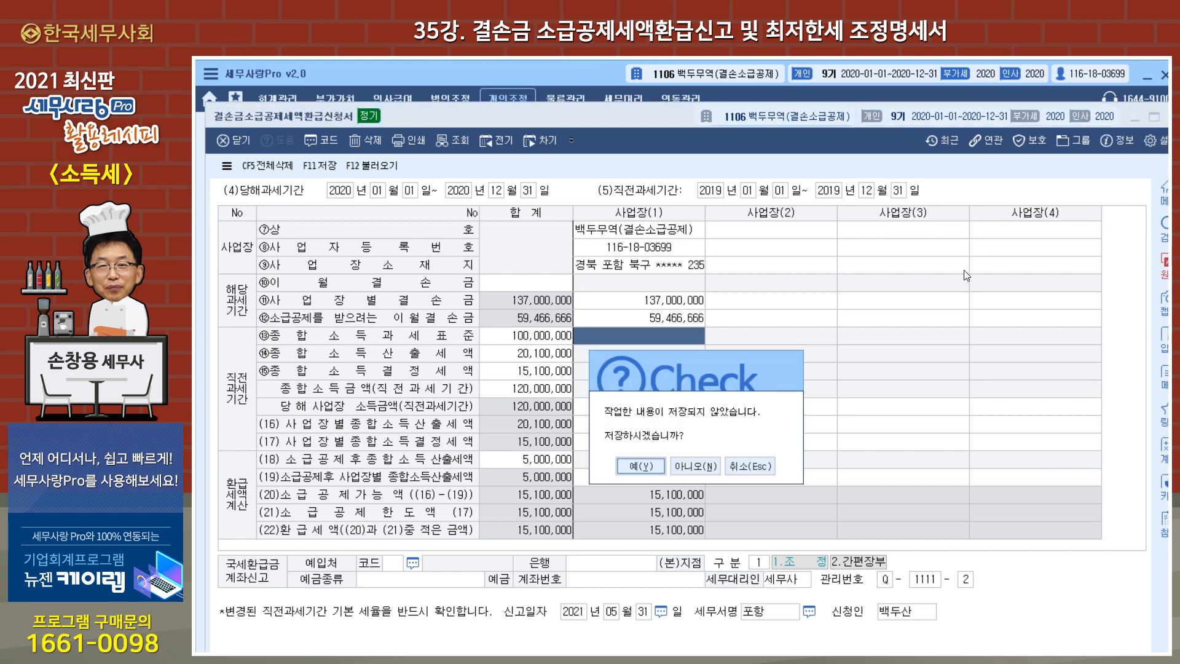
click(640, 465)
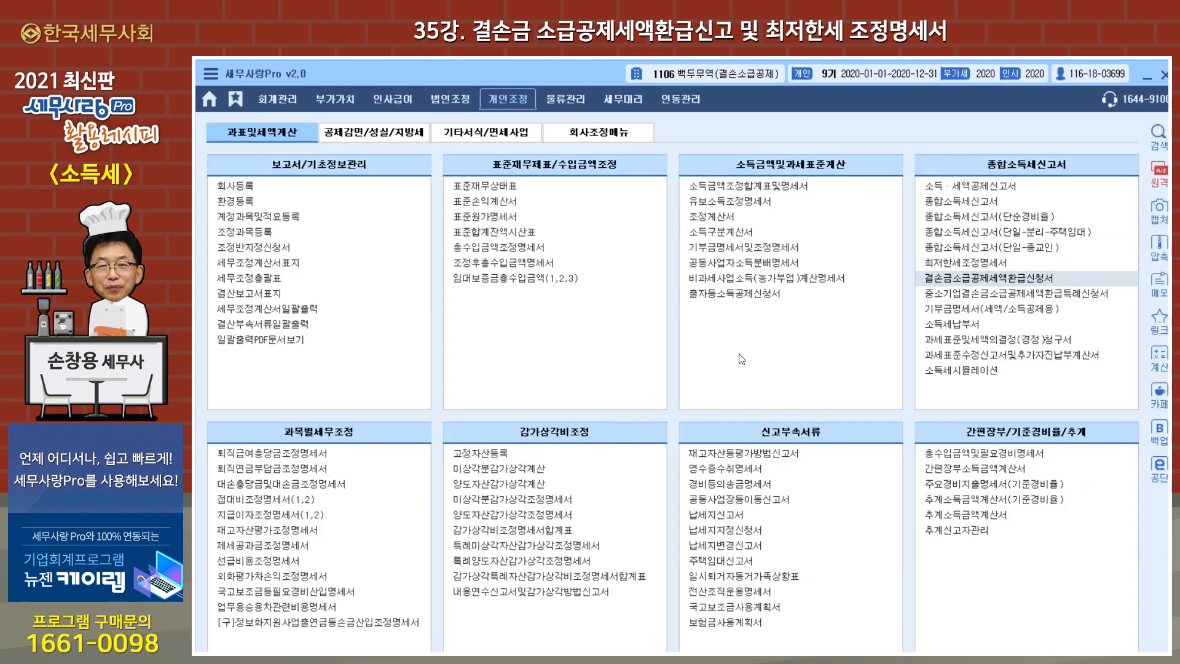
Open the 이월결손금명세서 of the 종합소득세신고서 and set the ⑤소급공제액 of the 2020 사업소득 loss to 59,466,666
click(943, 202)
click(349, 162)
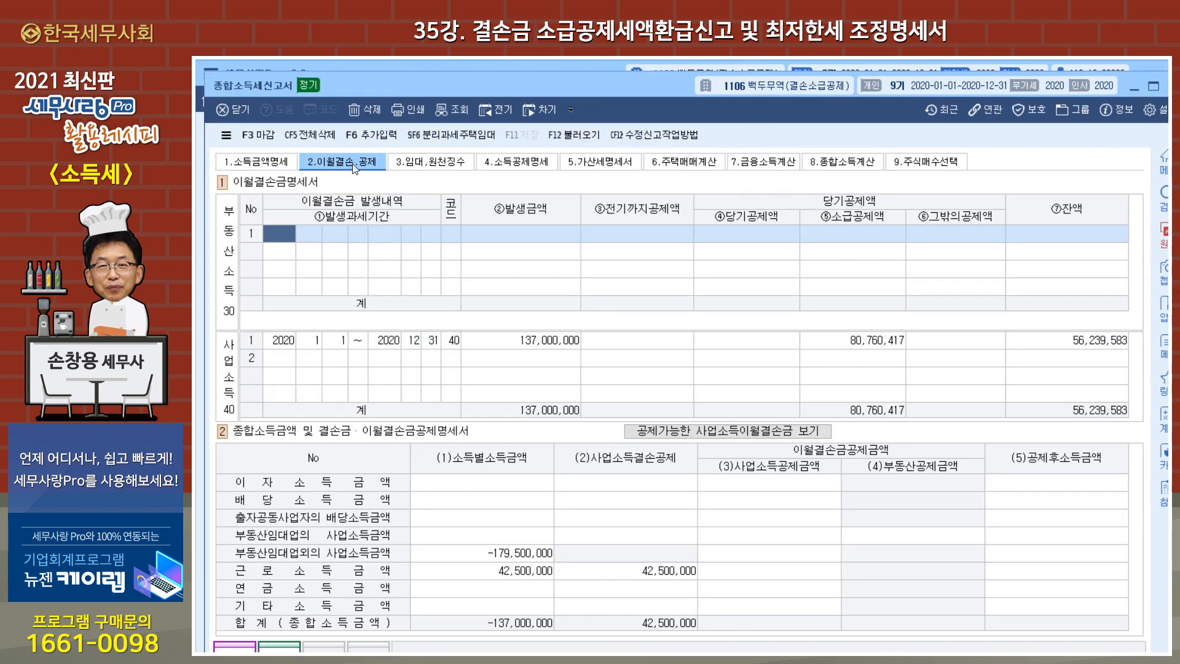
click(280, 346)
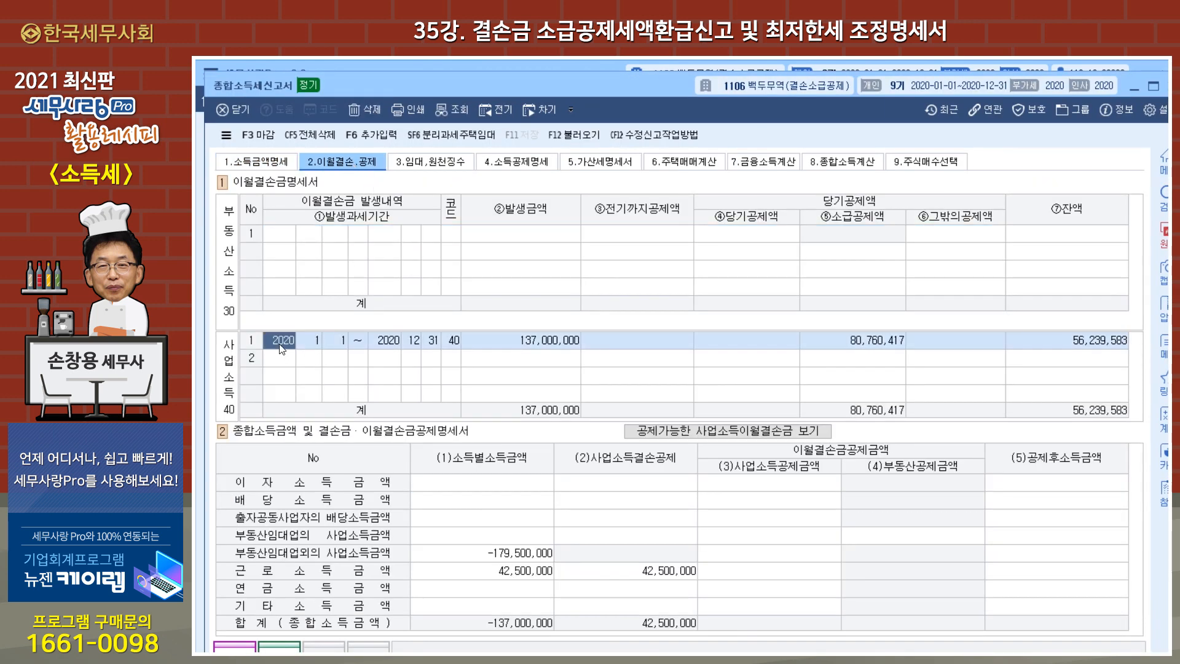
click(547, 345)
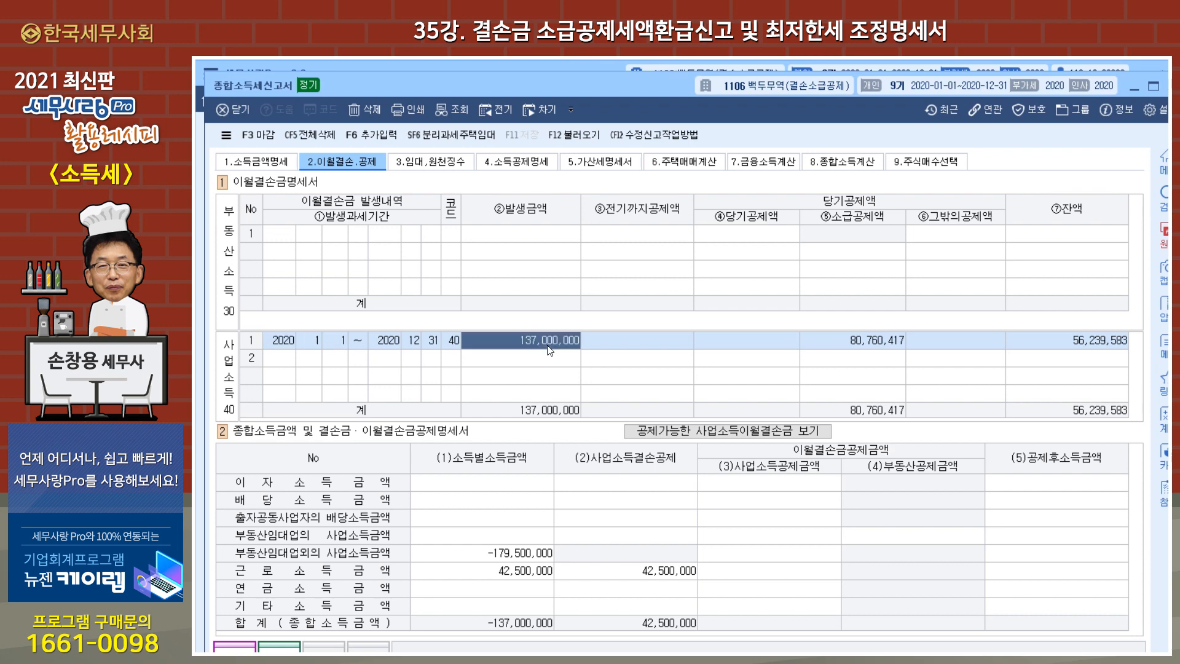
click(853, 347)
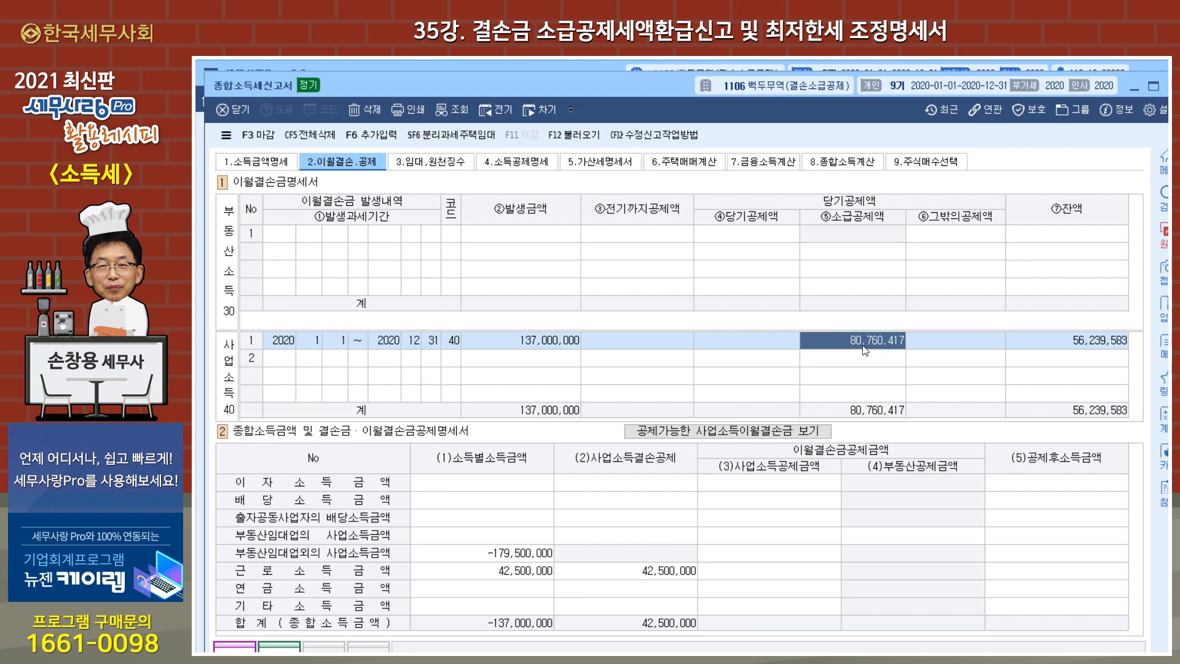
click(1077, 348)
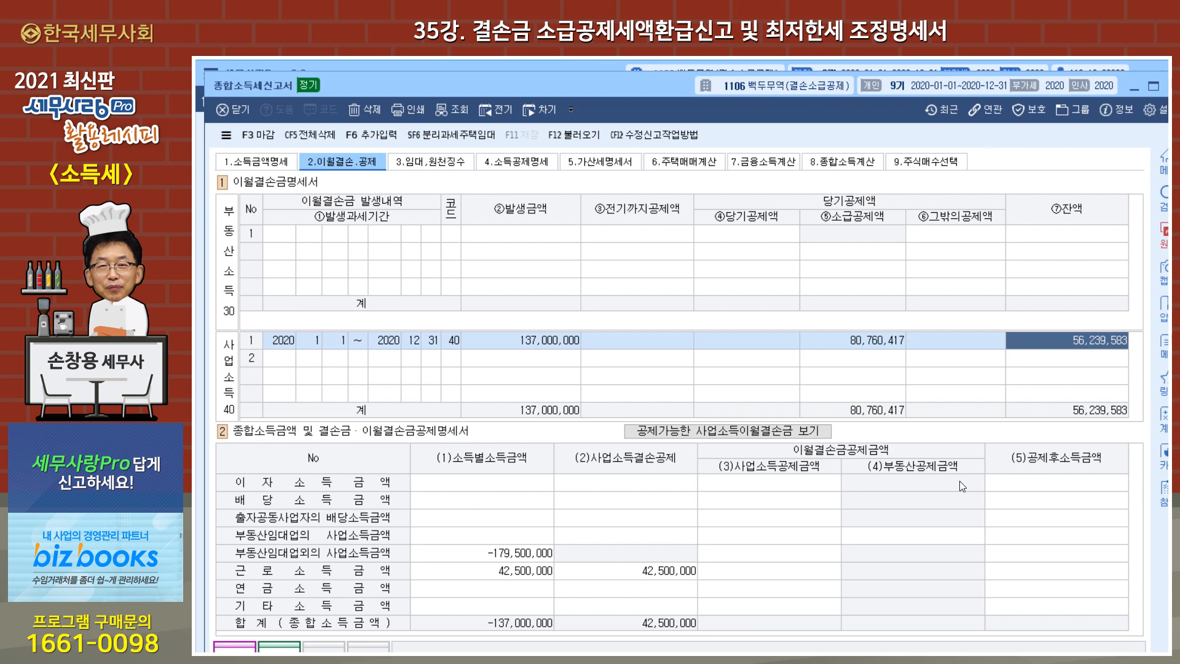
click(844, 346)
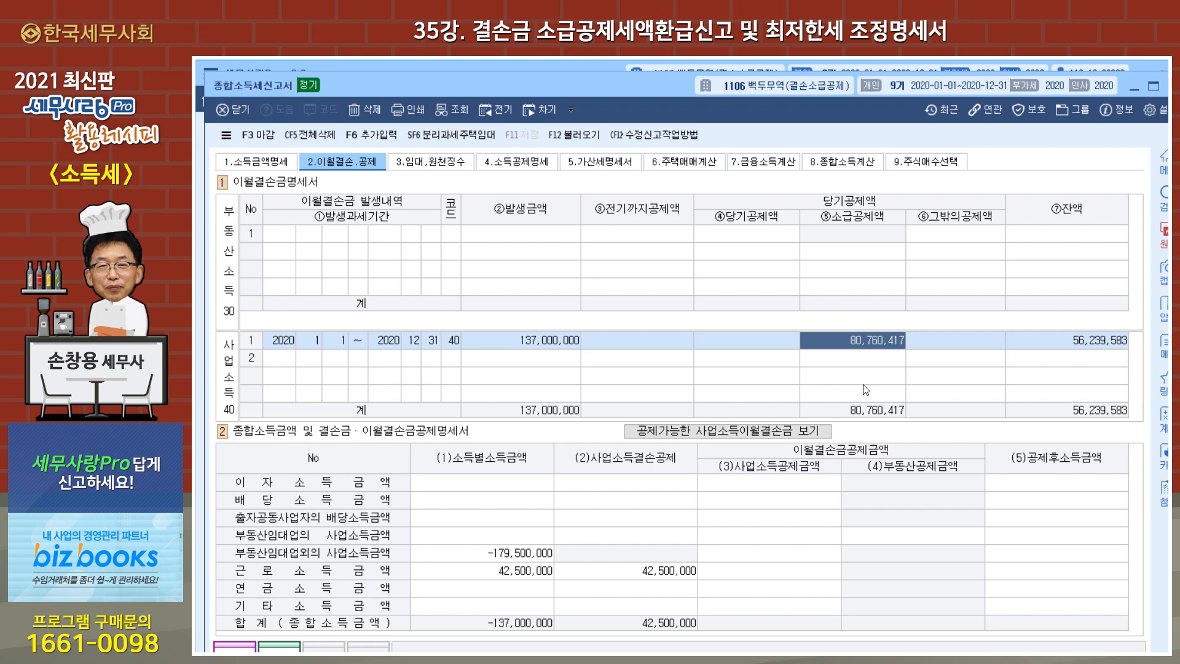
text(59,466,666)
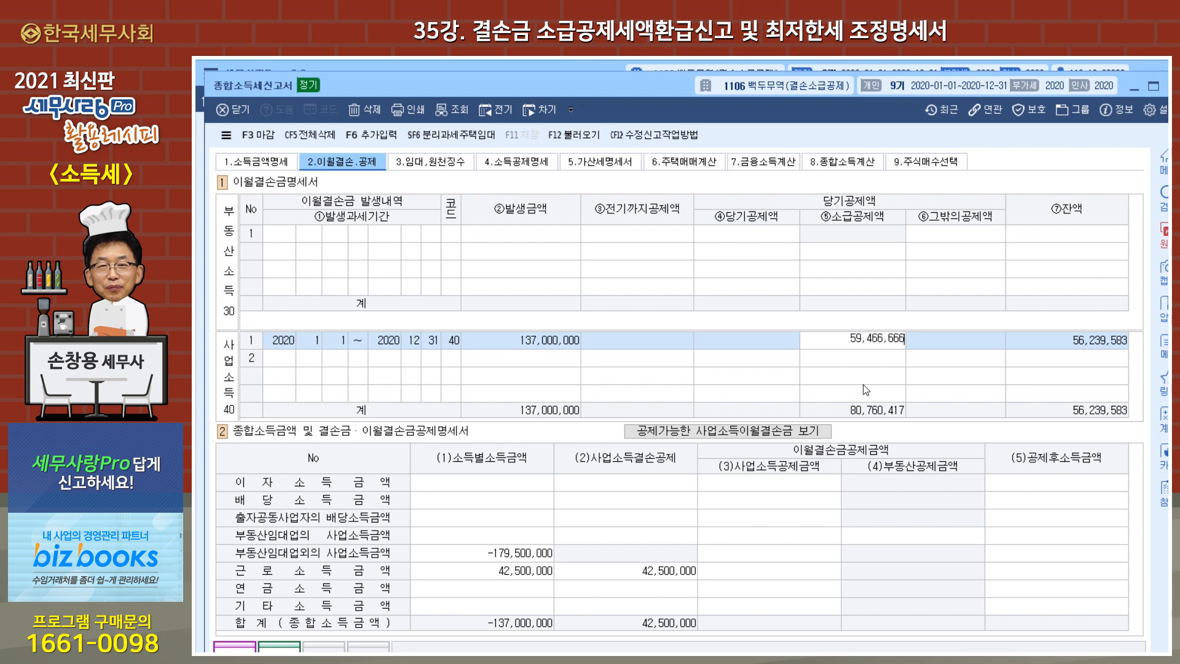
key(Return)
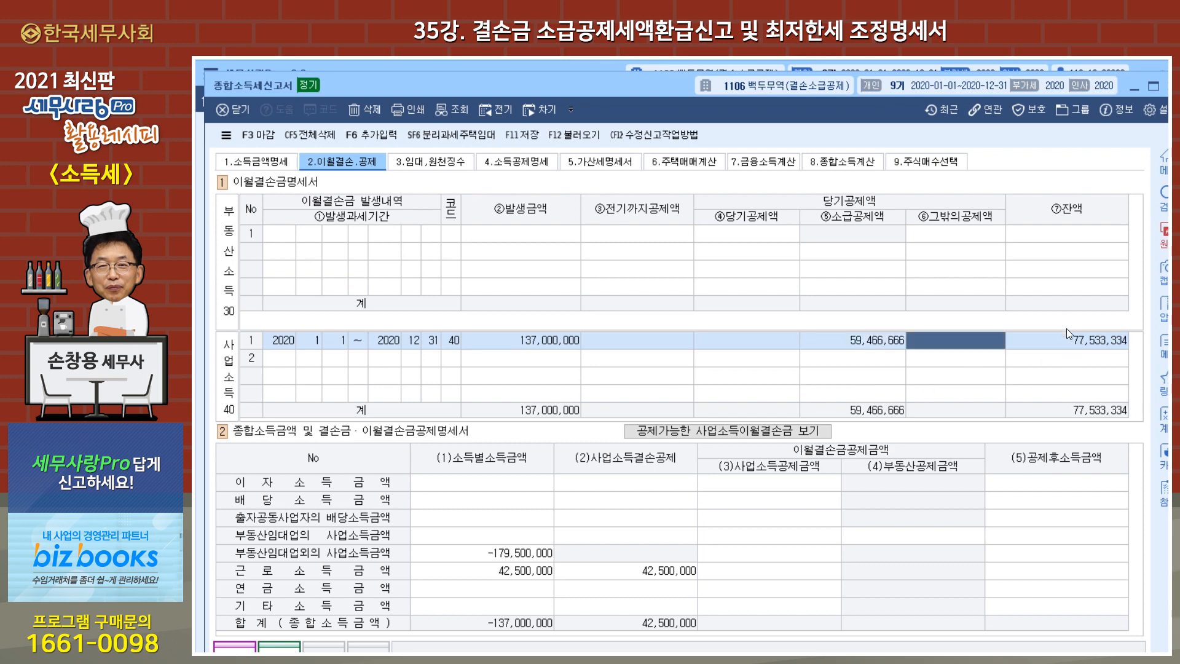